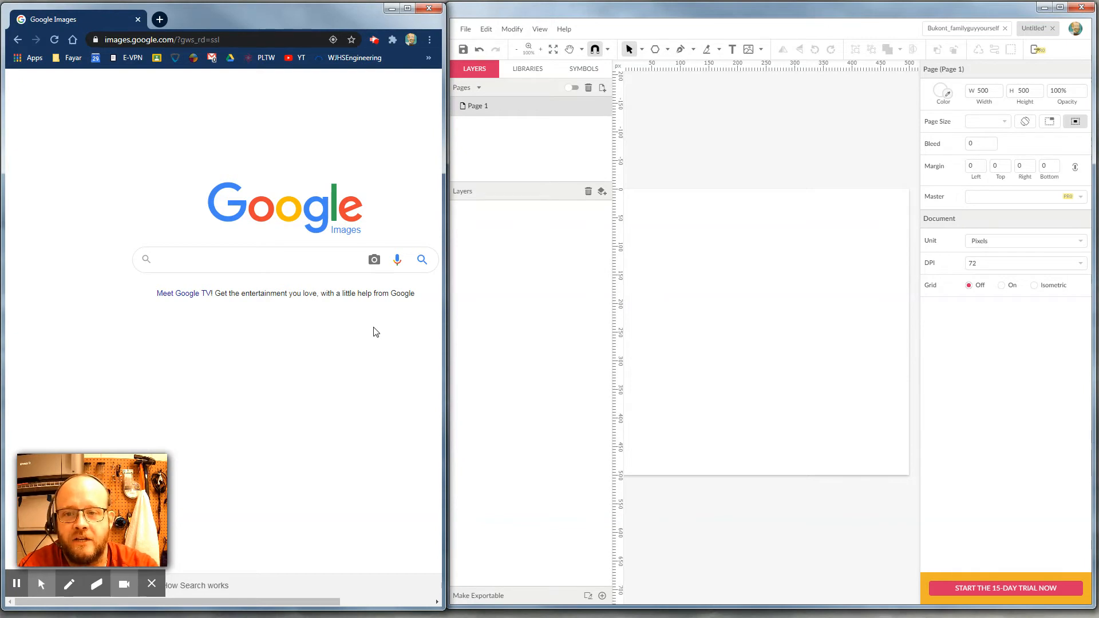
Search Google Images for "unicorn".
click(267, 262)
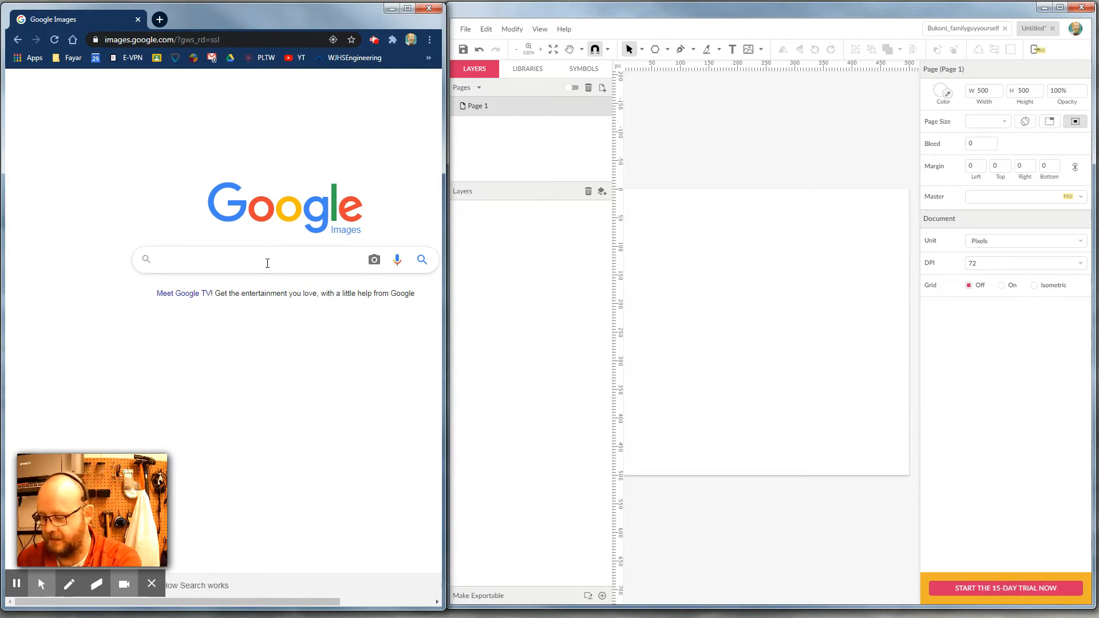
text(unicorn)
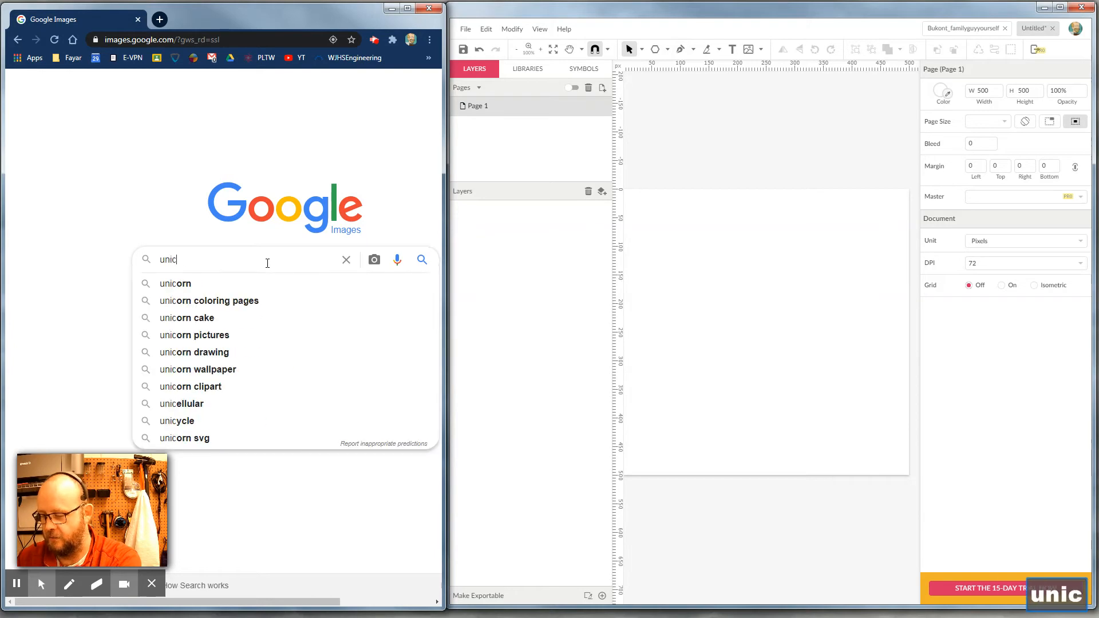
key(Return)
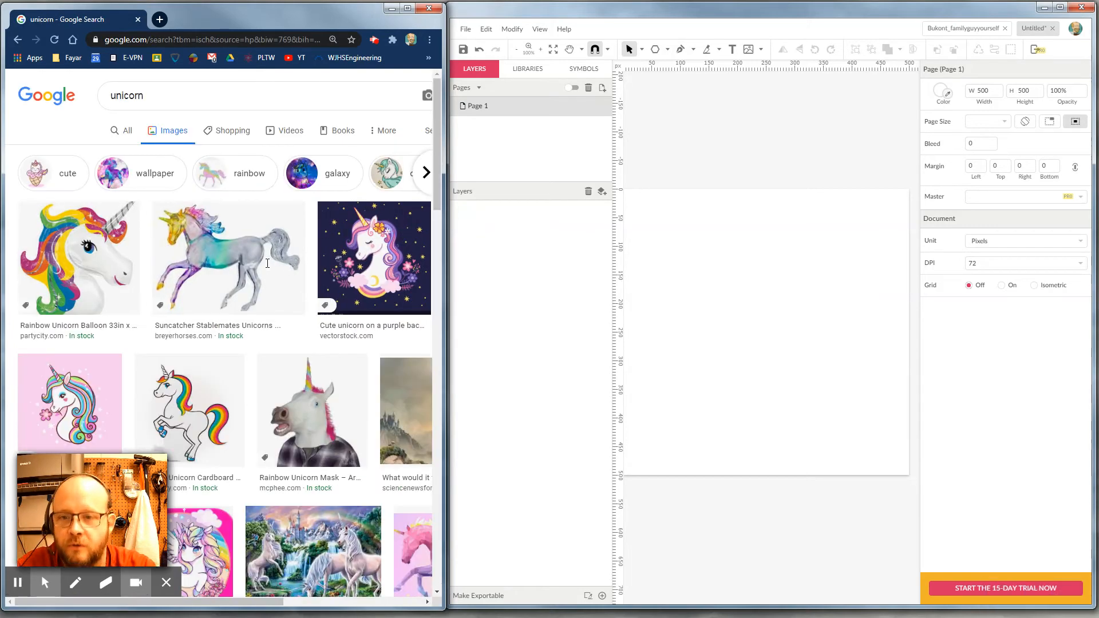
Filter the unicorn image results by usage rights to Creative Commons licenses.
scroll(344, 288, down, 3)
scroll(343, 288, up, 3)
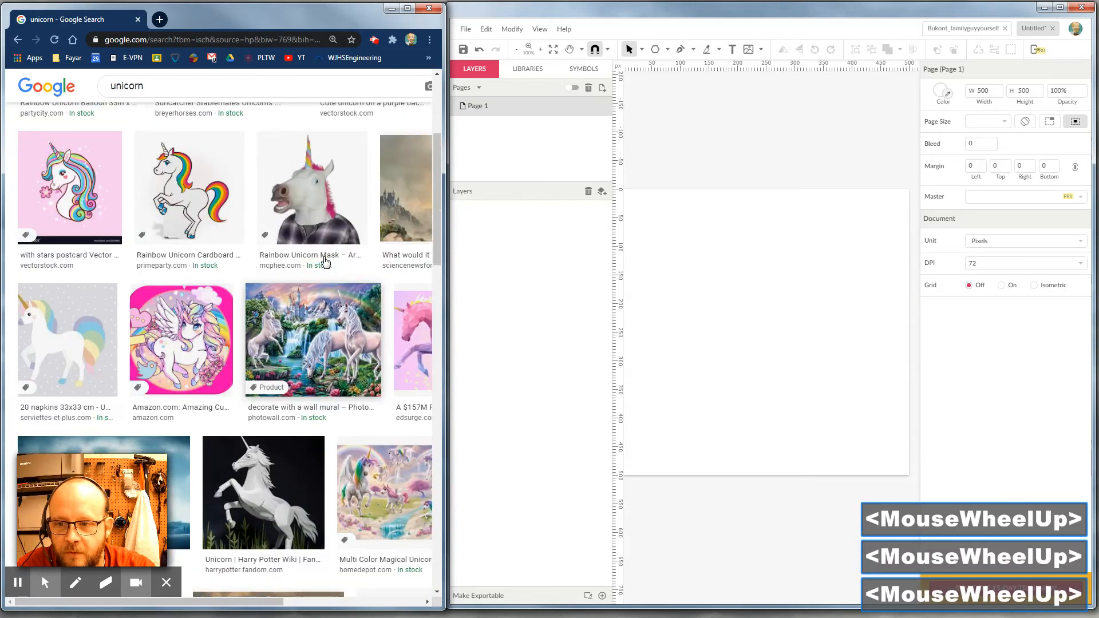
click(394, 133)
click(412, 125)
drag(153, 602, 249, 602)
click(324, 135)
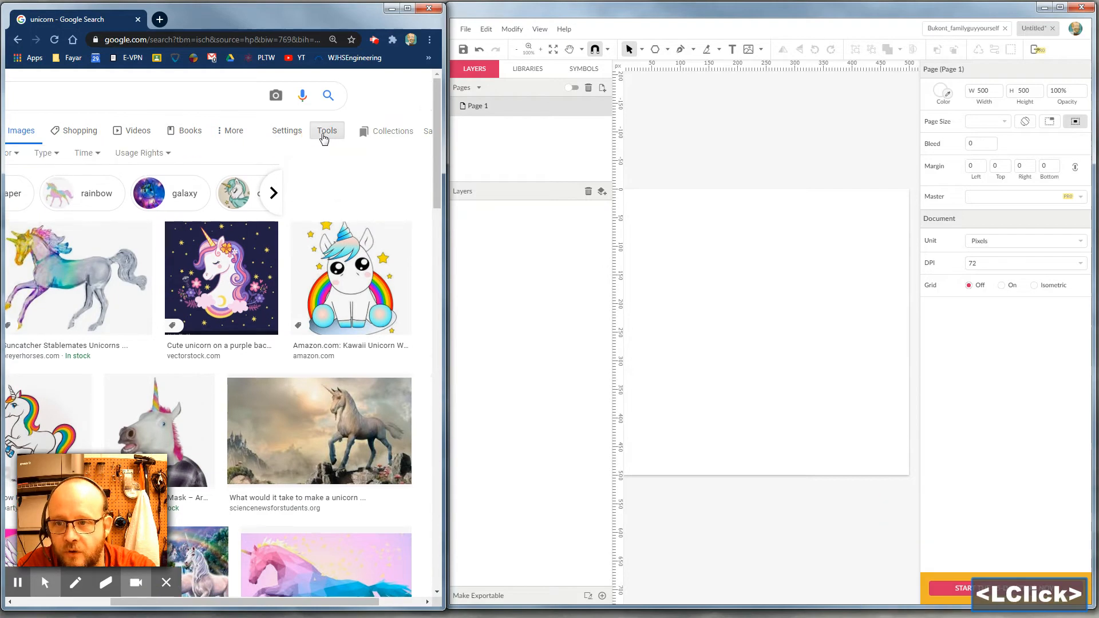
click(143, 151)
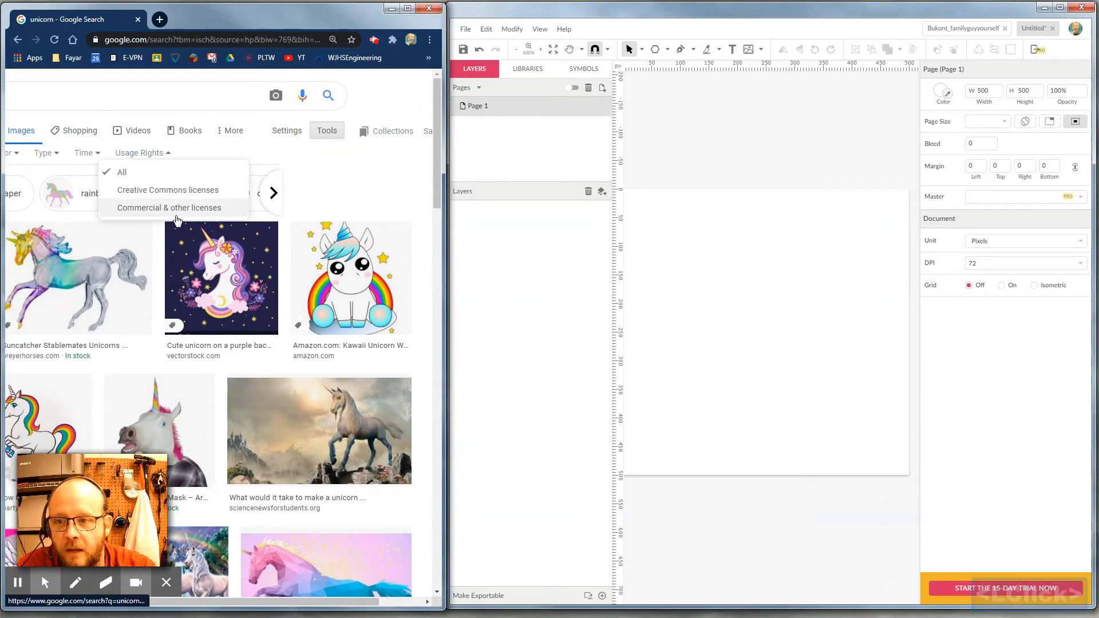
click(187, 190)
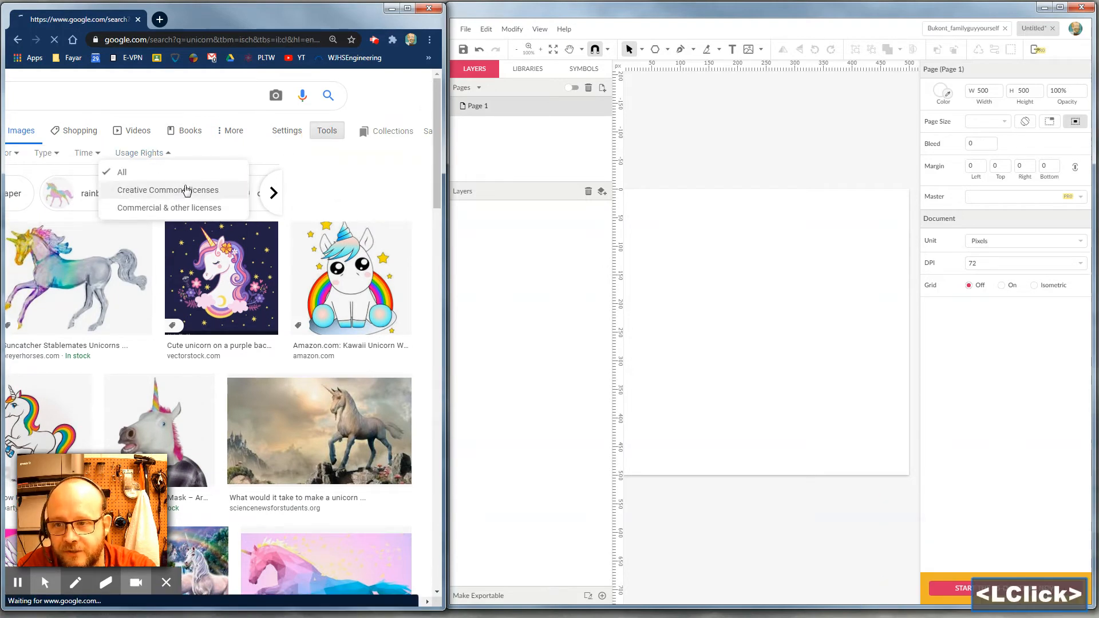
Save the black unicorn head silhouette image to the Desktop as "unicorn outline".
click(178, 602)
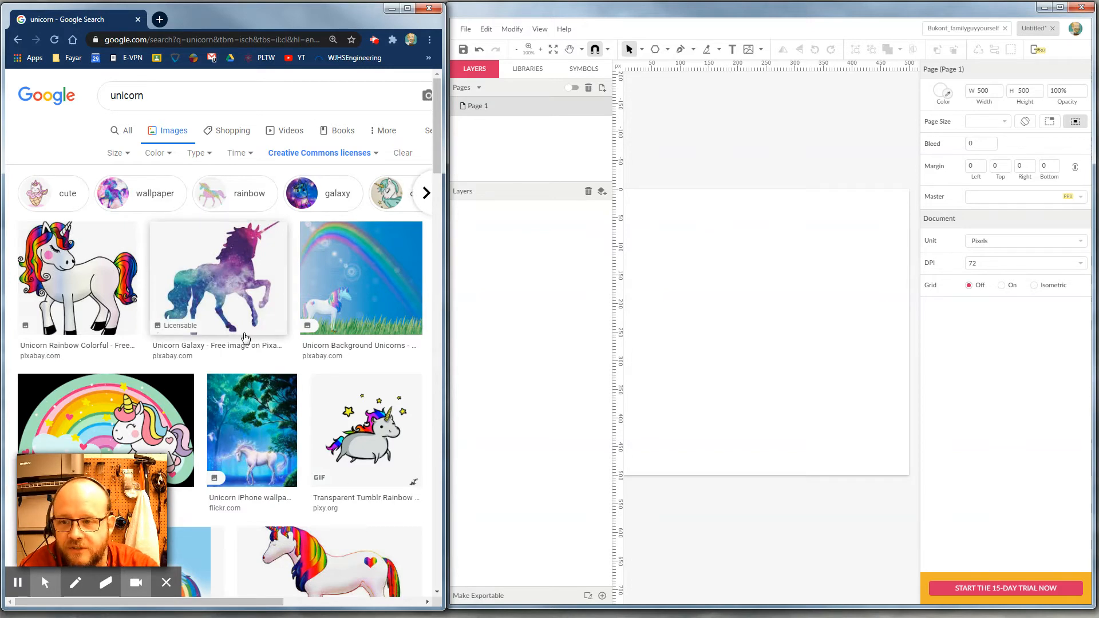
scroll(245, 338, down, 9)
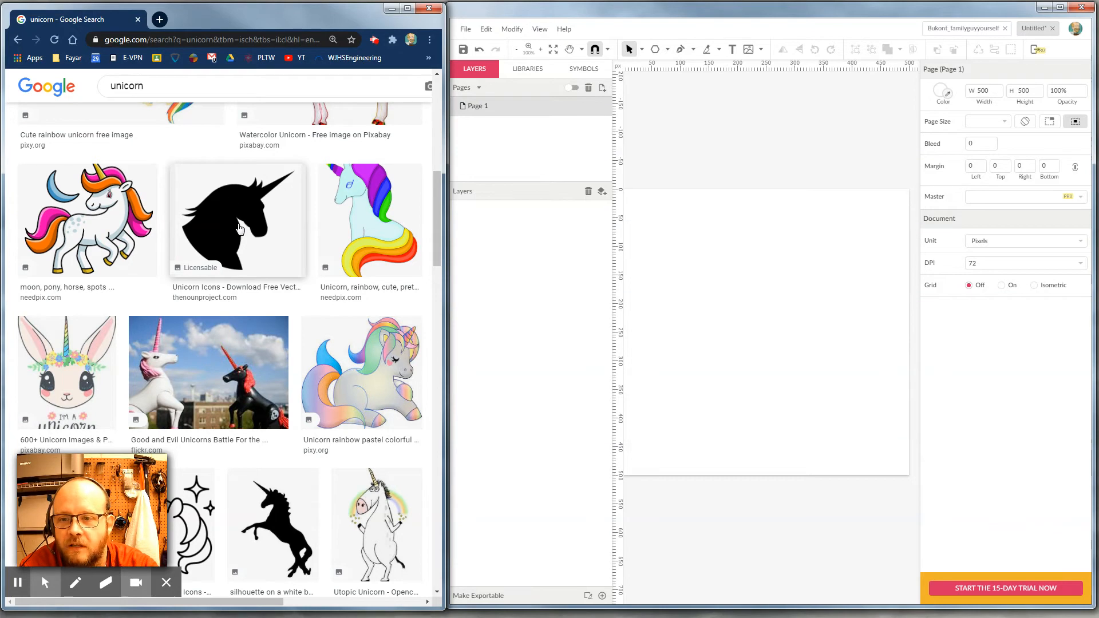
right_click(238, 209)
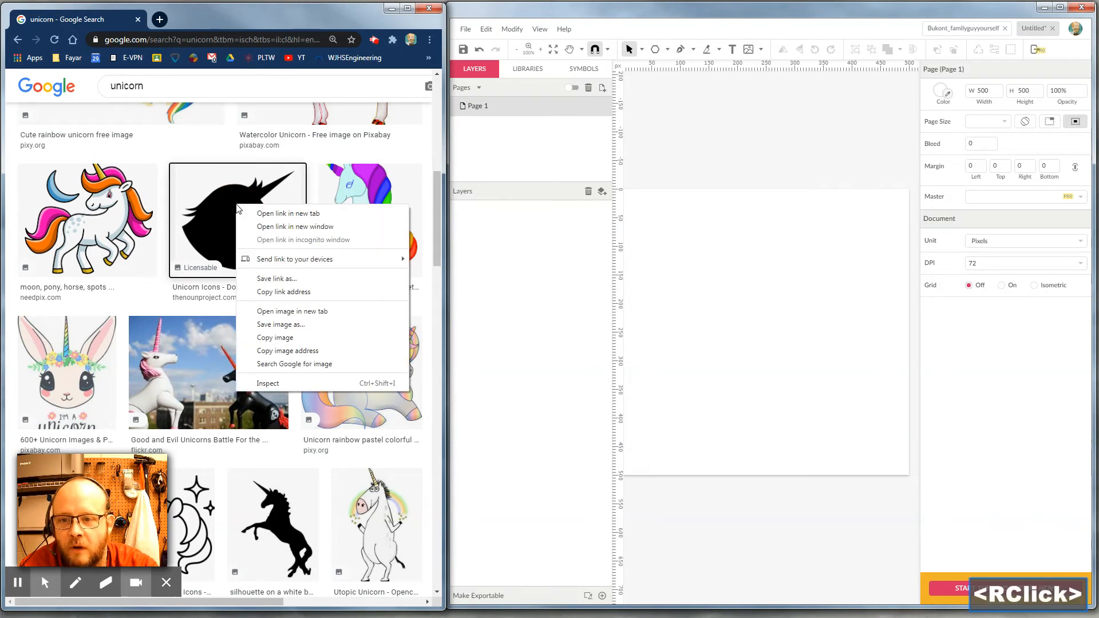
click(280, 323)
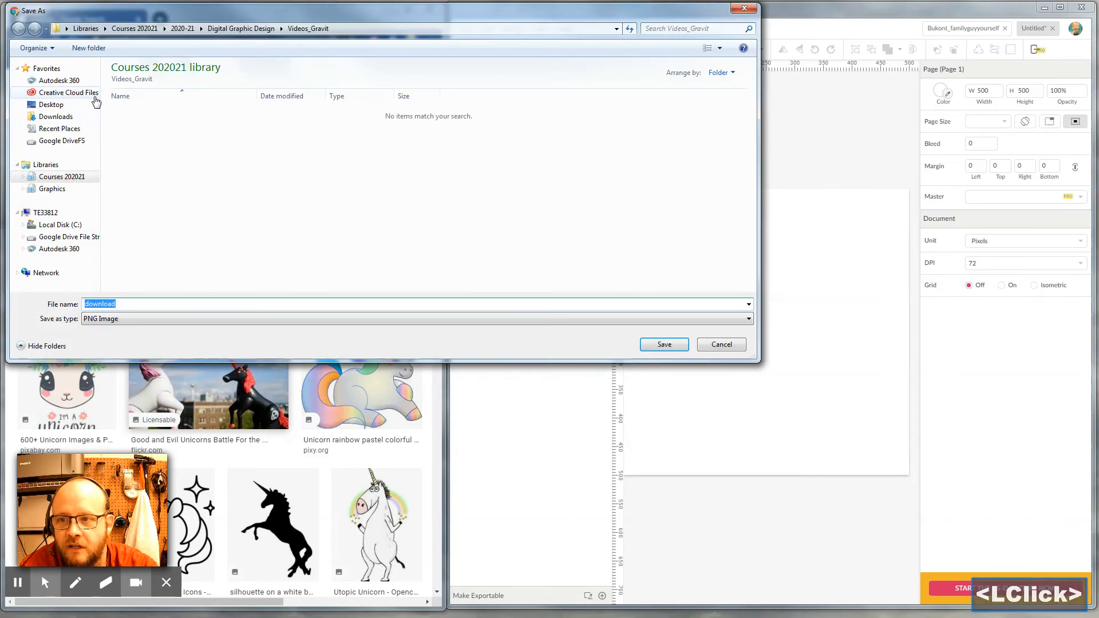
click(51, 105)
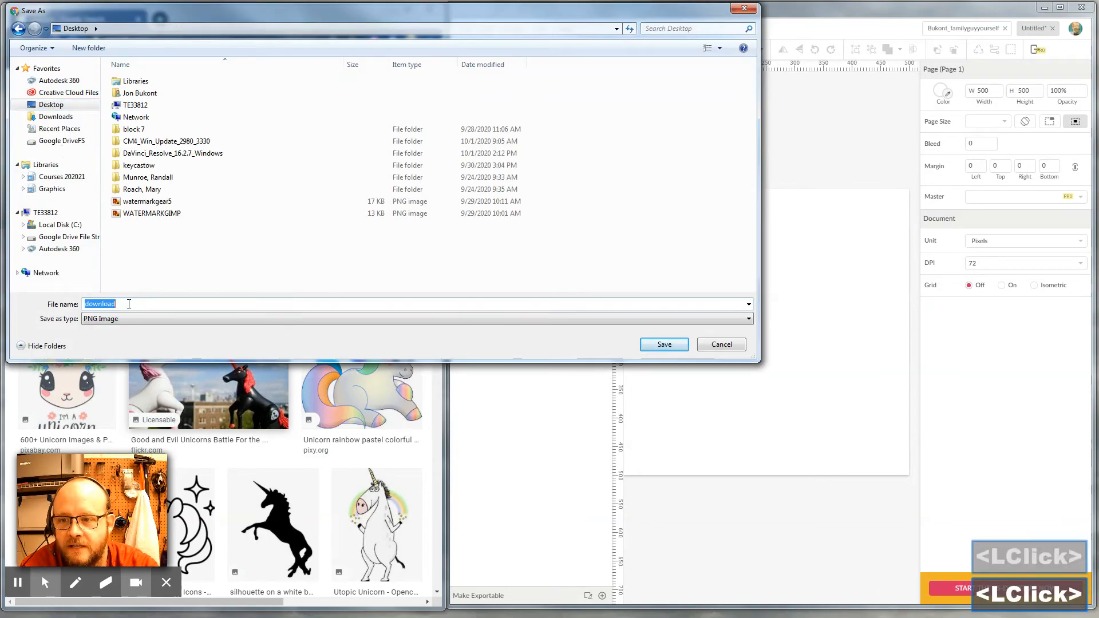
text(unicorn)
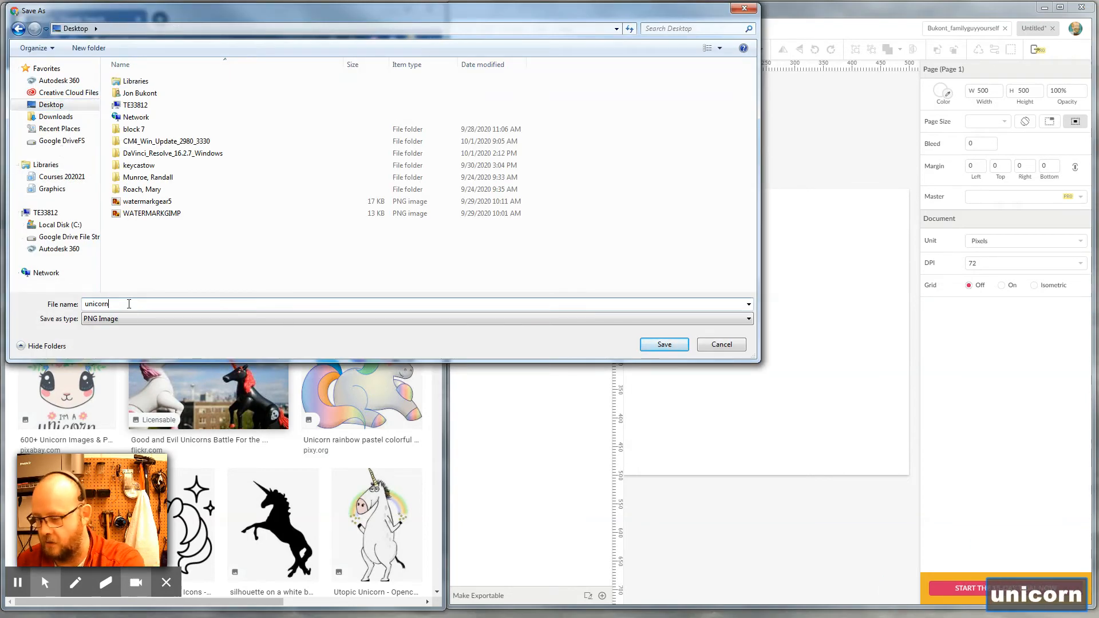
text( outline)
key(Return)
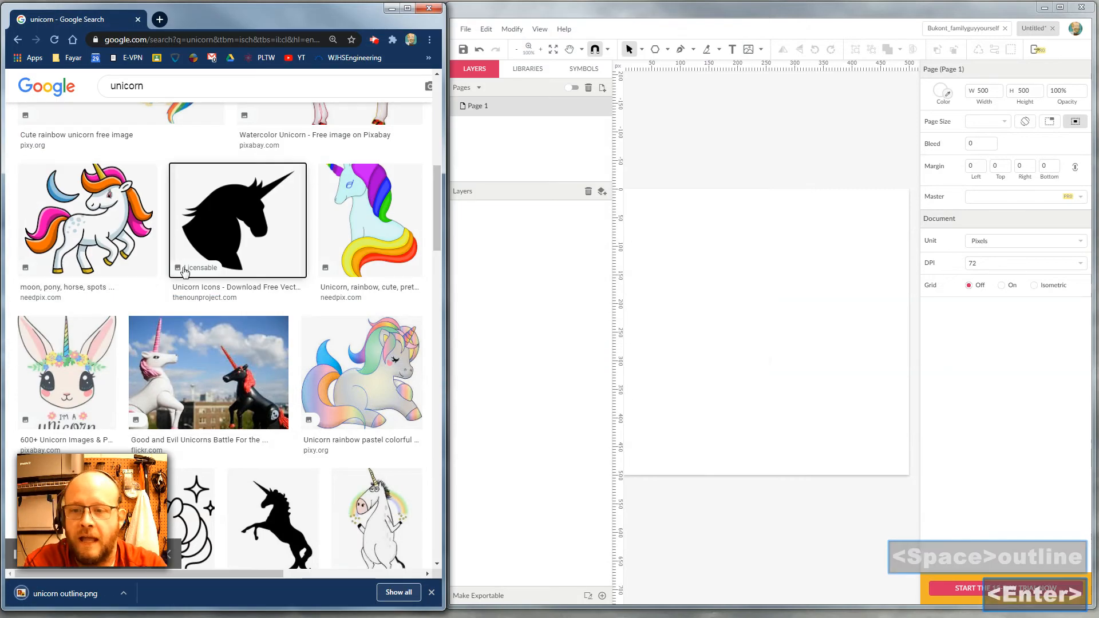
Save the grey cartoon unicorn with rainbow mane and stars to the Desktop as "unicorn color".
scroll(259, 266, down, 6)
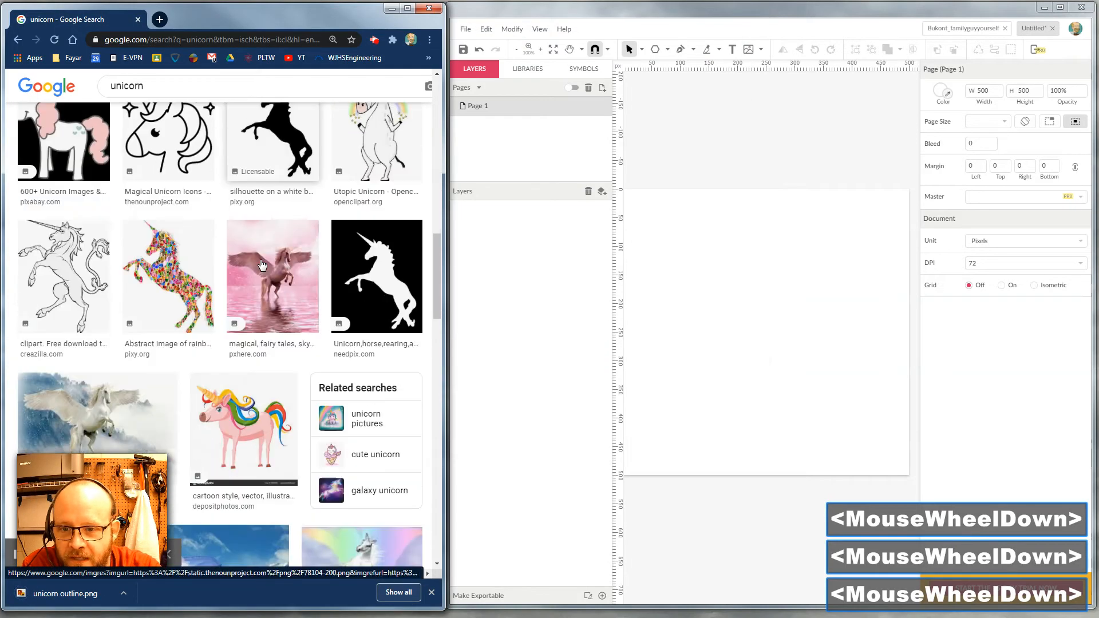
scroll(260, 266, up, 10)
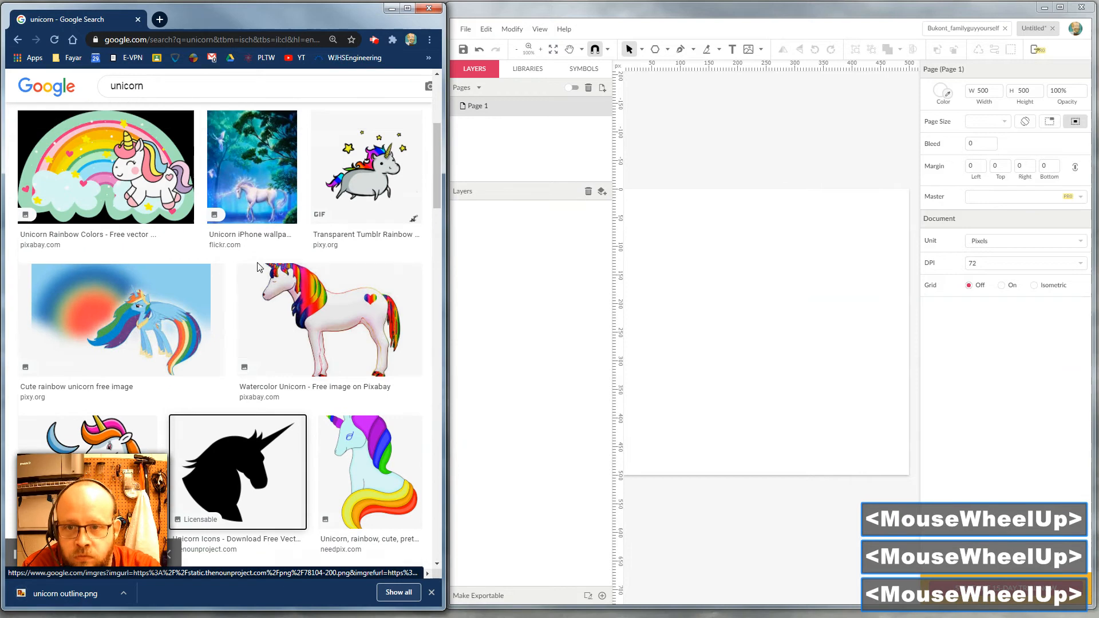
scroll(257, 267, up, 5)
scroll(320, 258, down, 4)
right_click(370, 250)
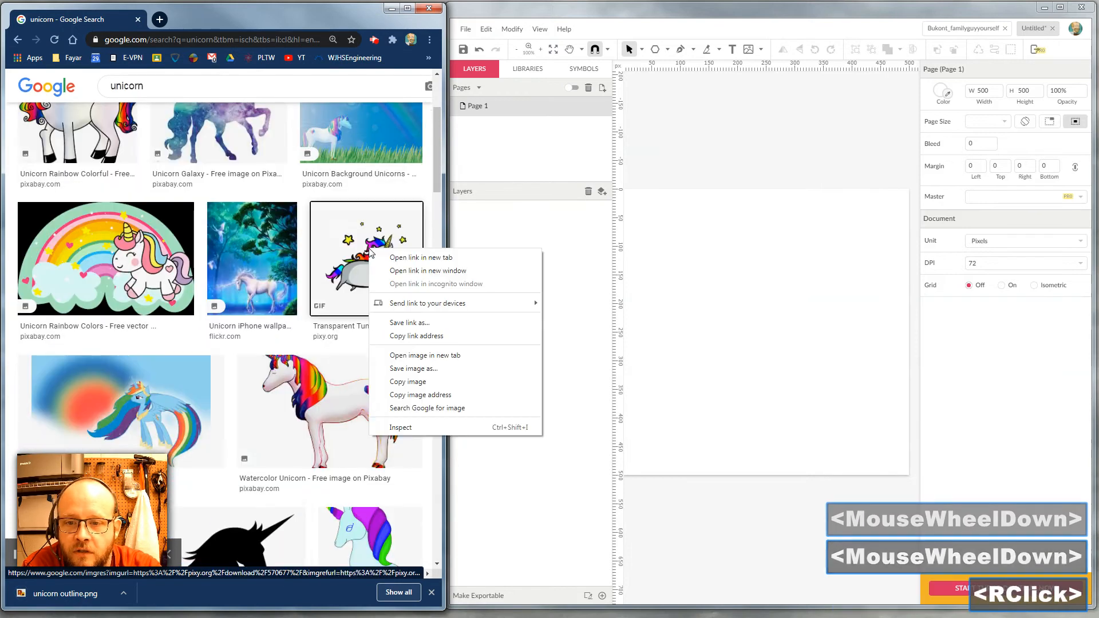
click(407, 368)
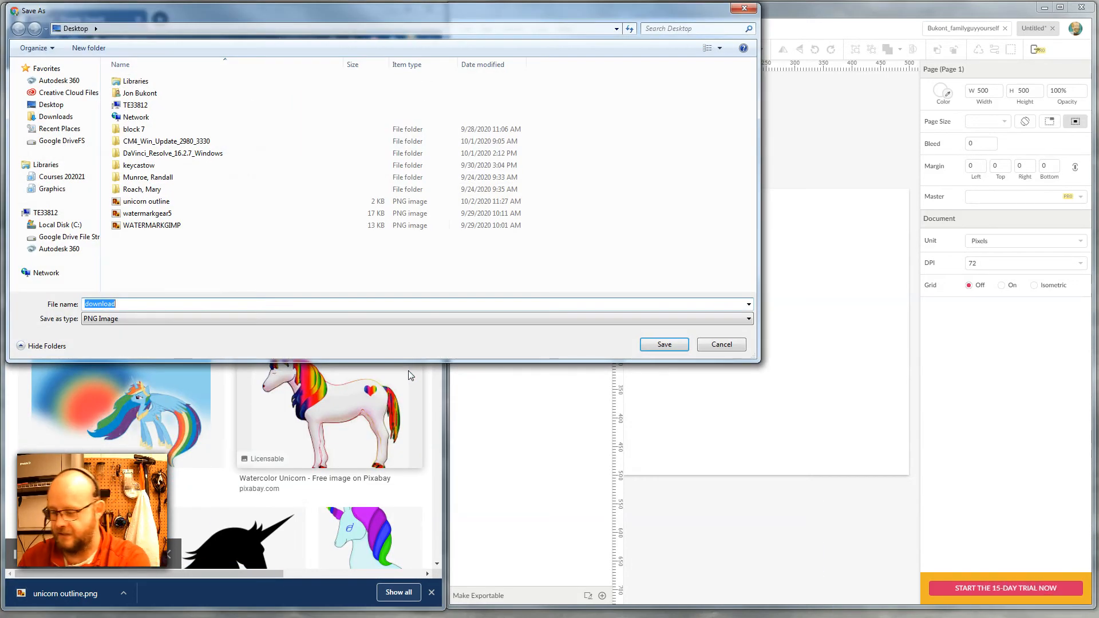
text(unicorn color)
key(Return)
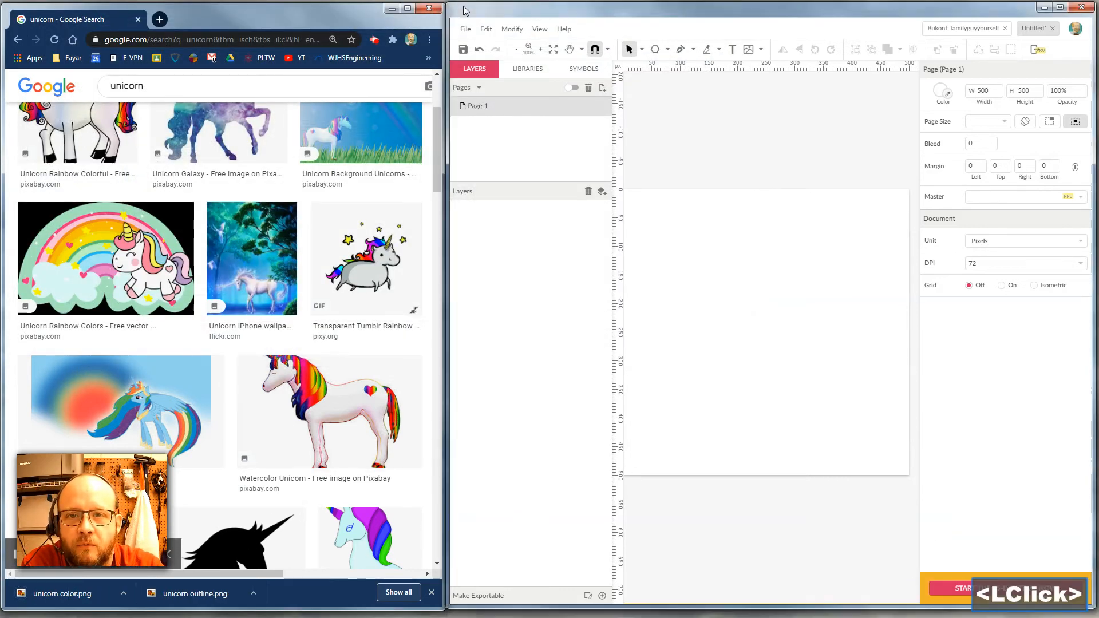
Narrow the browser window and widen the Gravit Designer window over the freed space.
drag(444, 10, 241, 27)
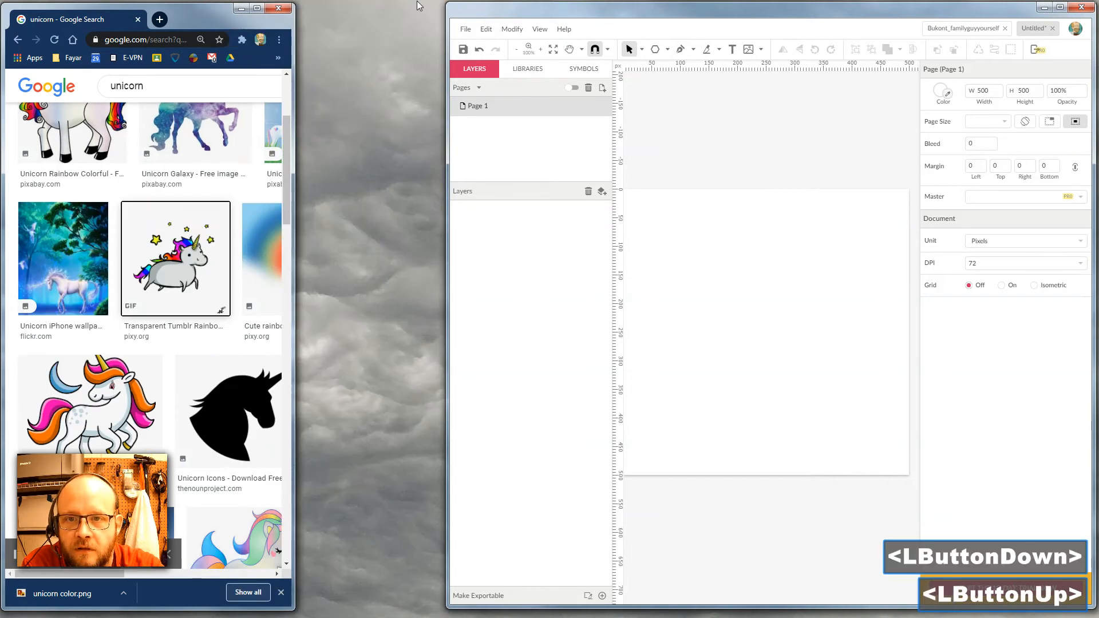
drag(447, 14, 166, 19)
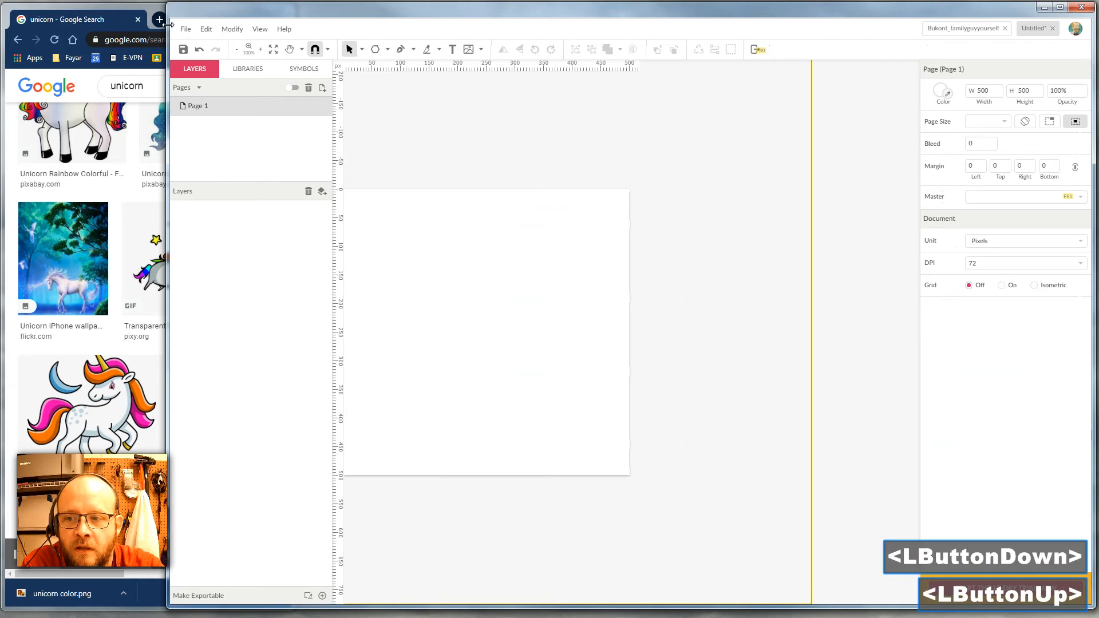
click(465, 180)
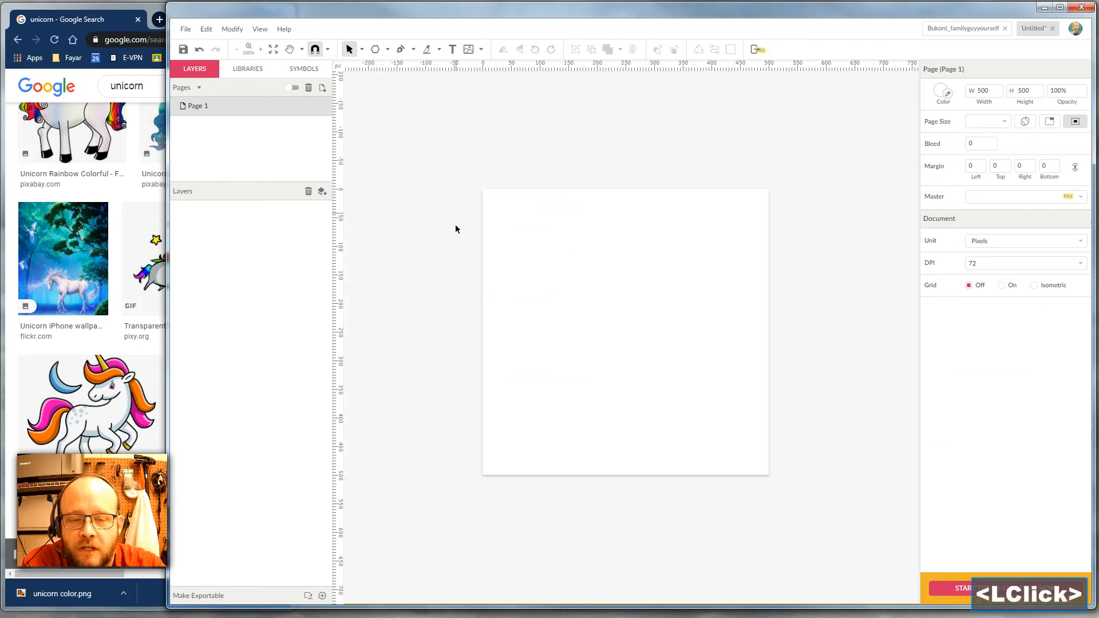
Import the "unicorn outline" image from the Desktop and position it in the upper part of the page.
click(186, 31)
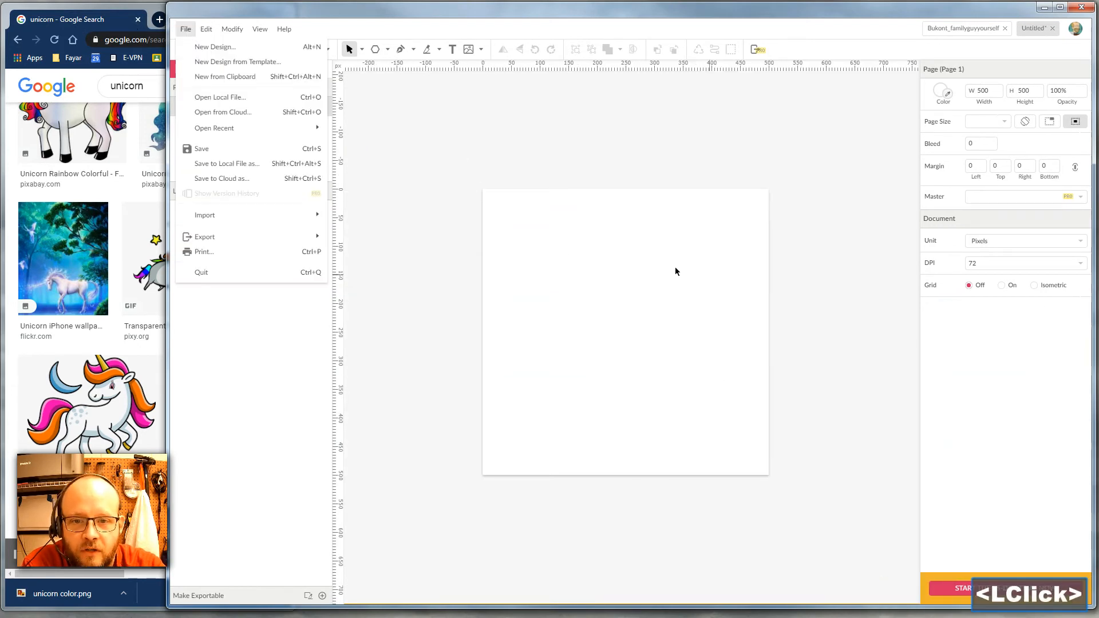
click(228, 221)
click(367, 215)
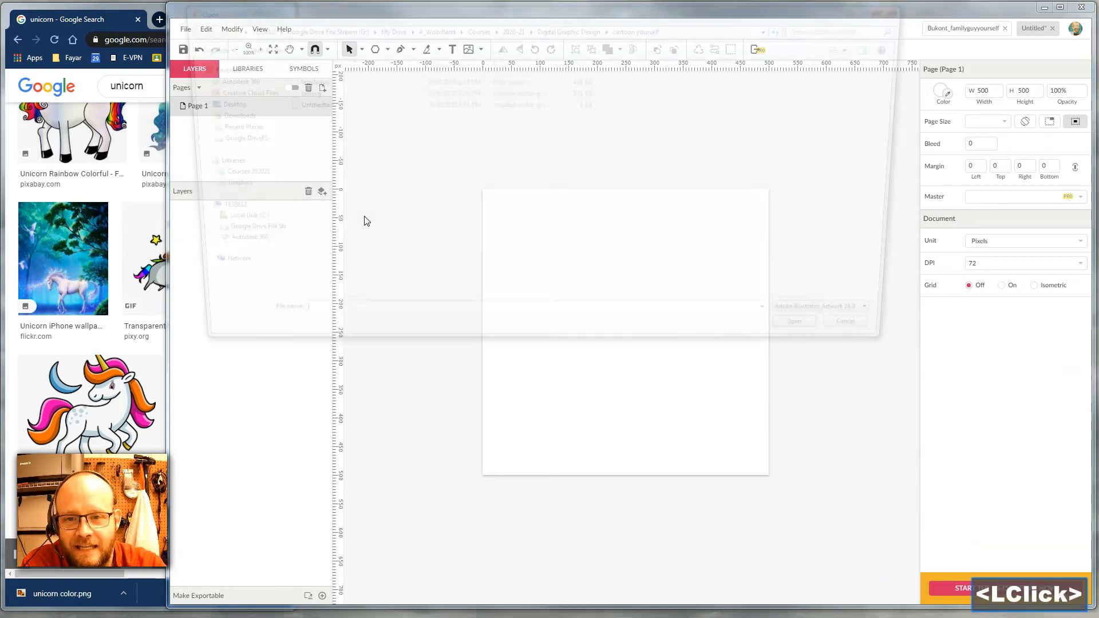
click(215, 115)
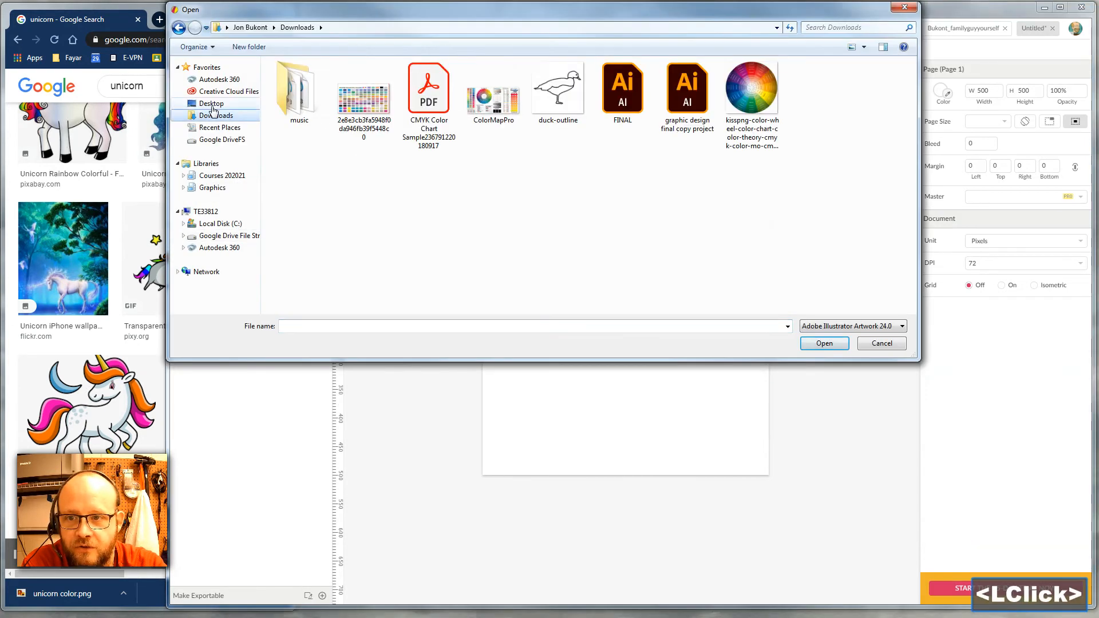
click(210, 104)
scroll(309, 235, down, 3)
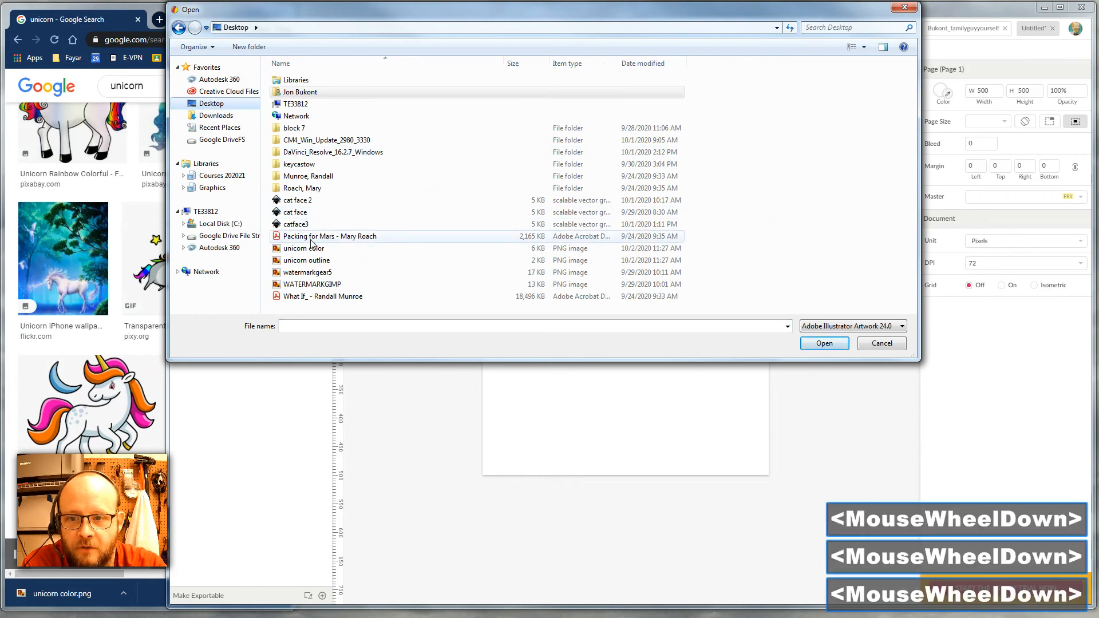
click(316, 260)
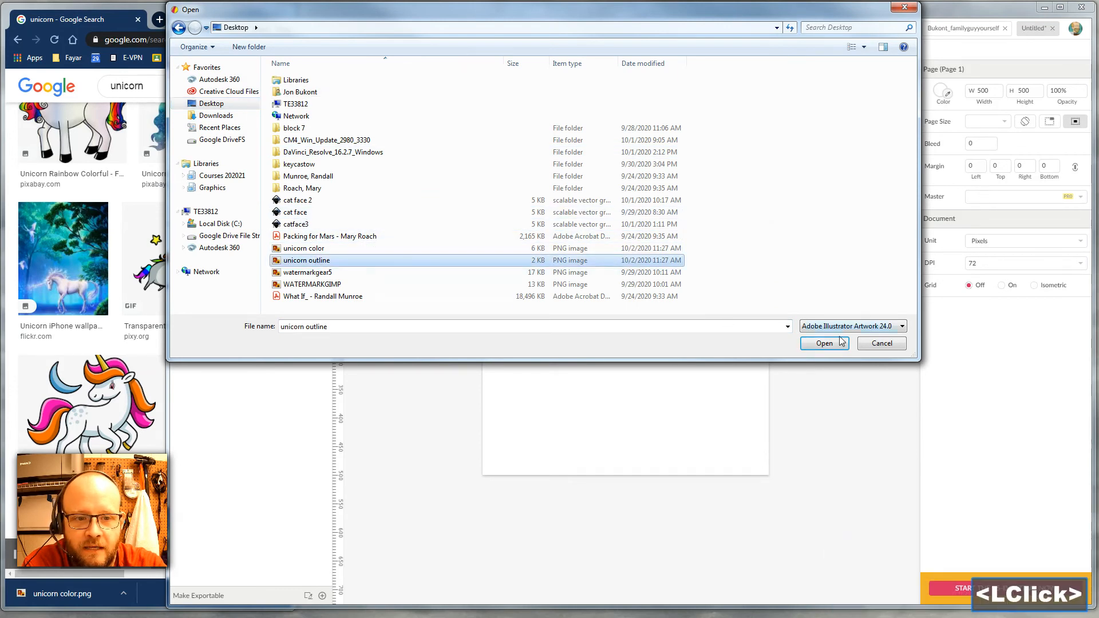
click(823, 342)
drag(634, 316, 578, 268)
click(667, 280)
Import the "unicorn color" image from the Desktop and position it below the unicorn silhouette.
click(182, 29)
mouse_move(228, 216)
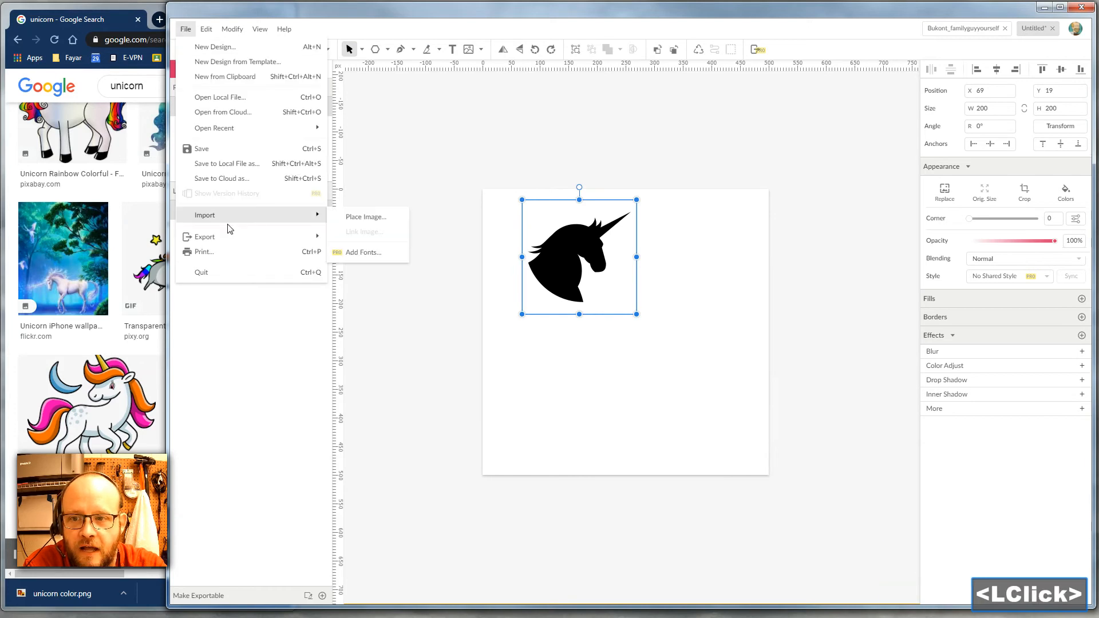
click(368, 219)
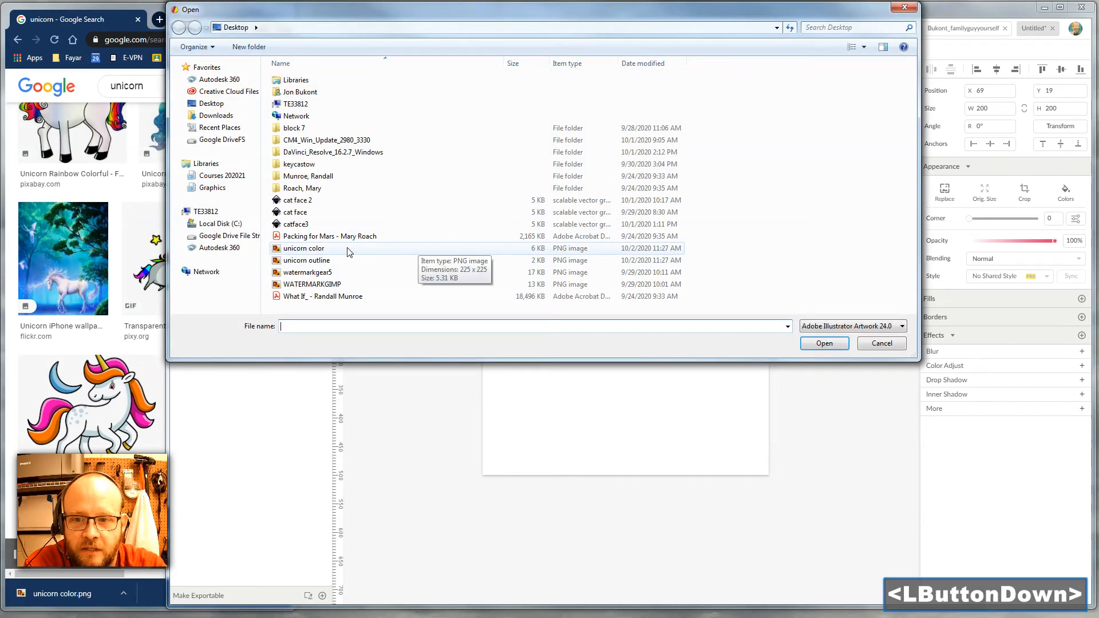
click(343, 250)
click(833, 345)
drag(647, 330, 599, 383)
click(685, 363)
Move both unicorn images together to the right toward the horizontal centre of the page.
drag(685, 226, 535, 443)
drag(575, 398, 640, 405)
click(488, 265)
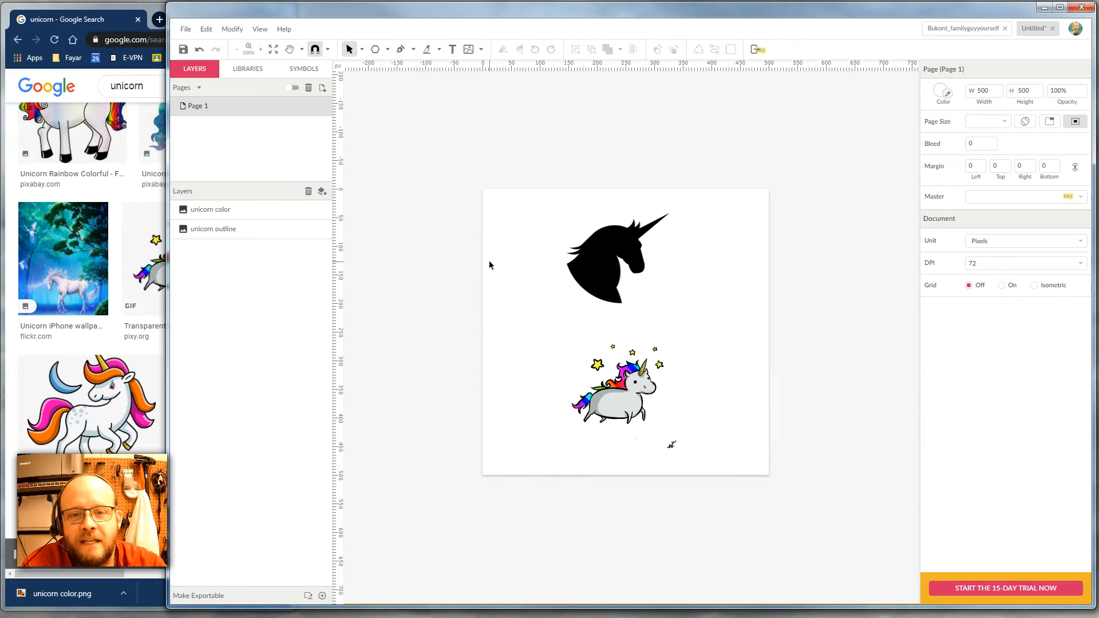
Add a layer named "image template" and move the unicorn color and unicorn outline images into it.
click(322, 191)
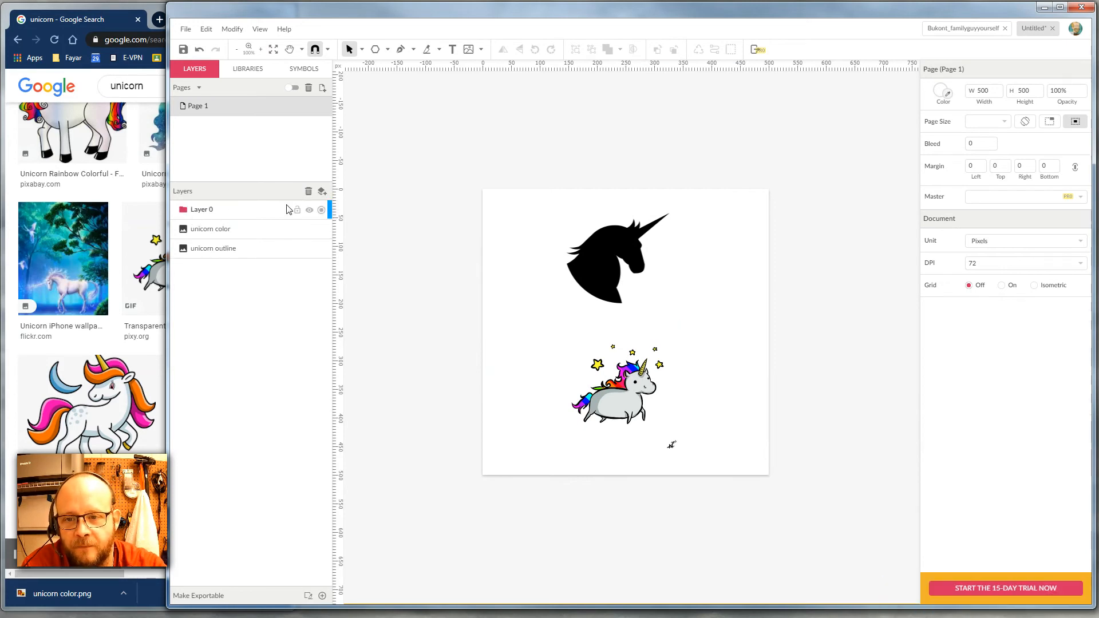
double_click(203, 209)
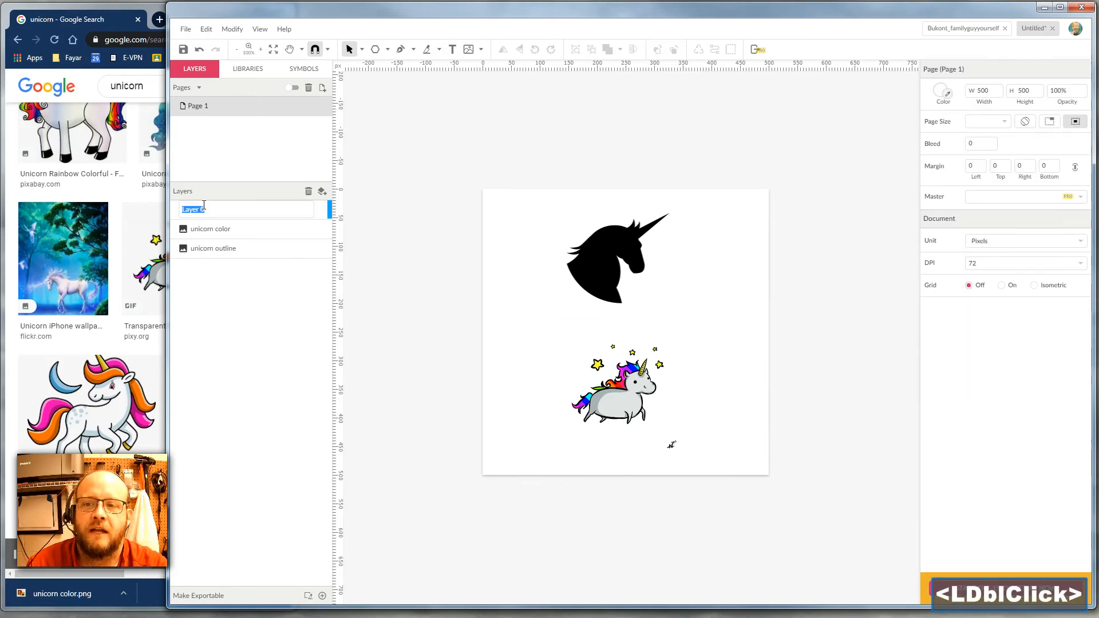
text(image tempate)
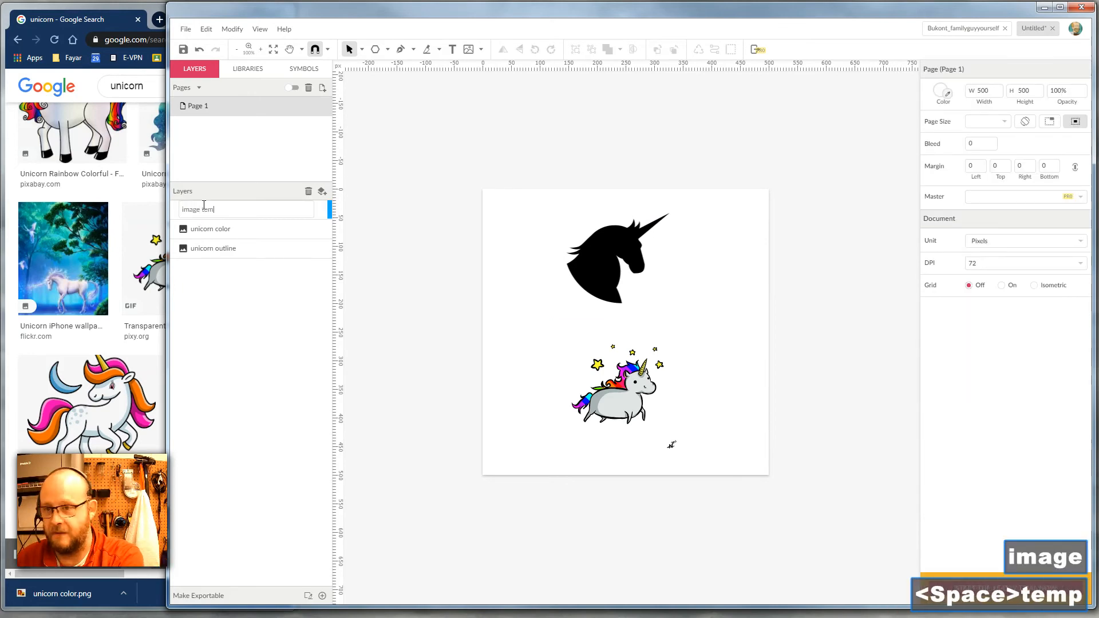
key(BackSpace)
key(BackSpace)
key(BackSpace)
text(late)
key(Return)
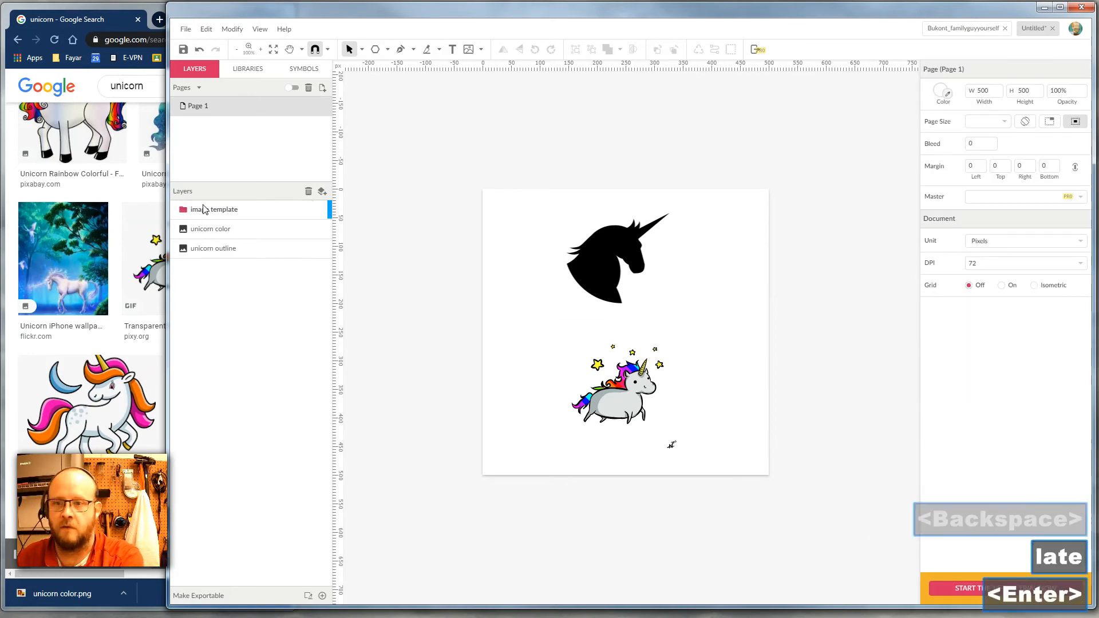
drag(198, 228, 226, 221)
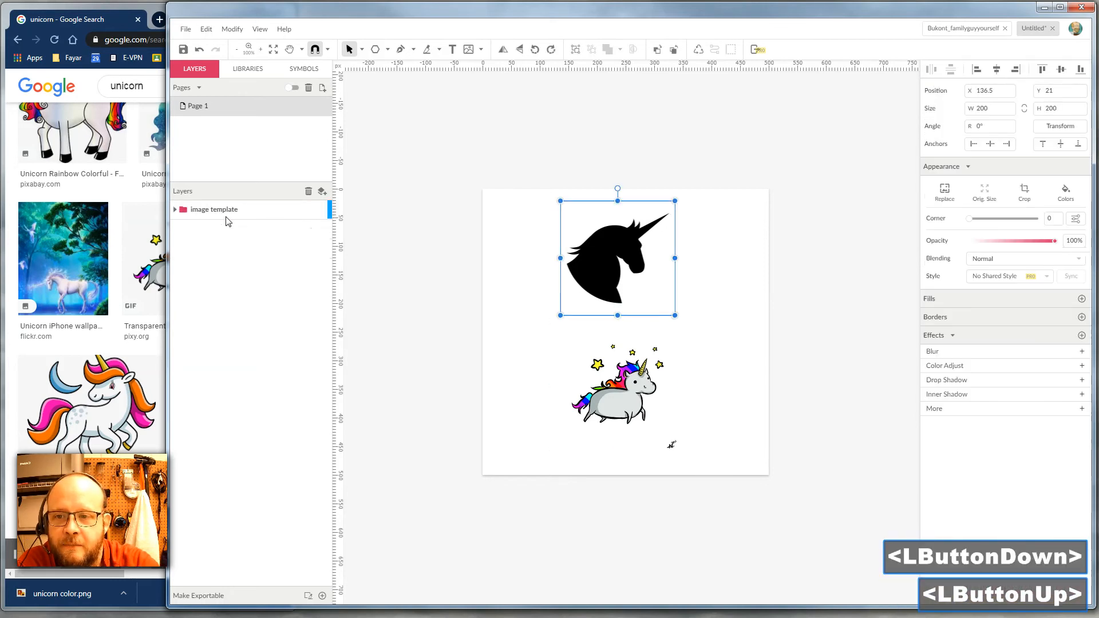
Lock the "image template" layer and unlock it again.
click(223, 213)
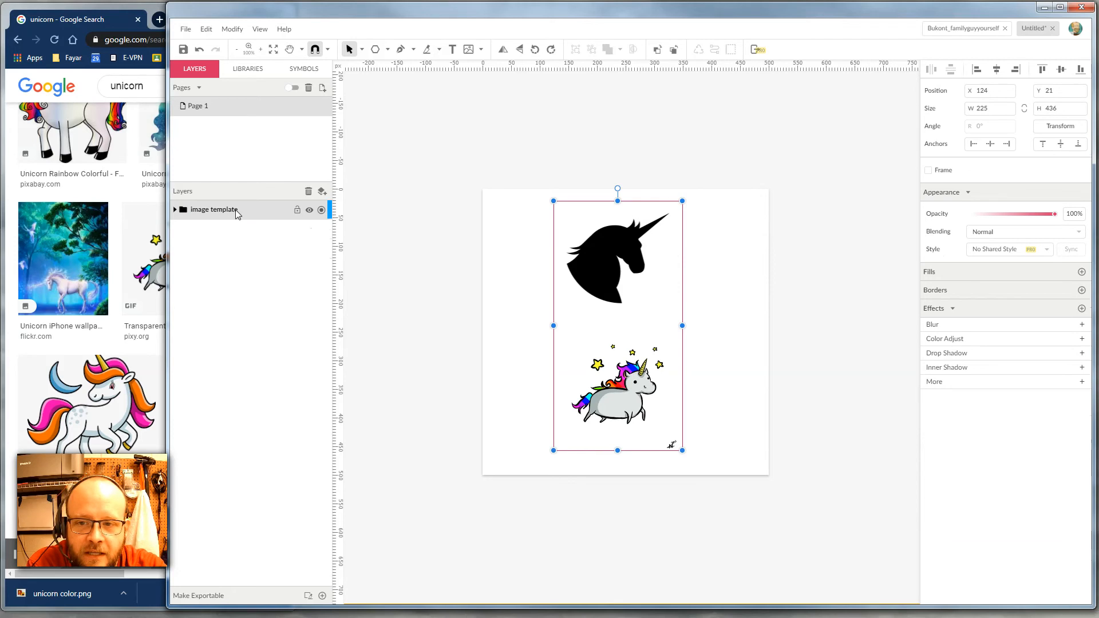
click(295, 210)
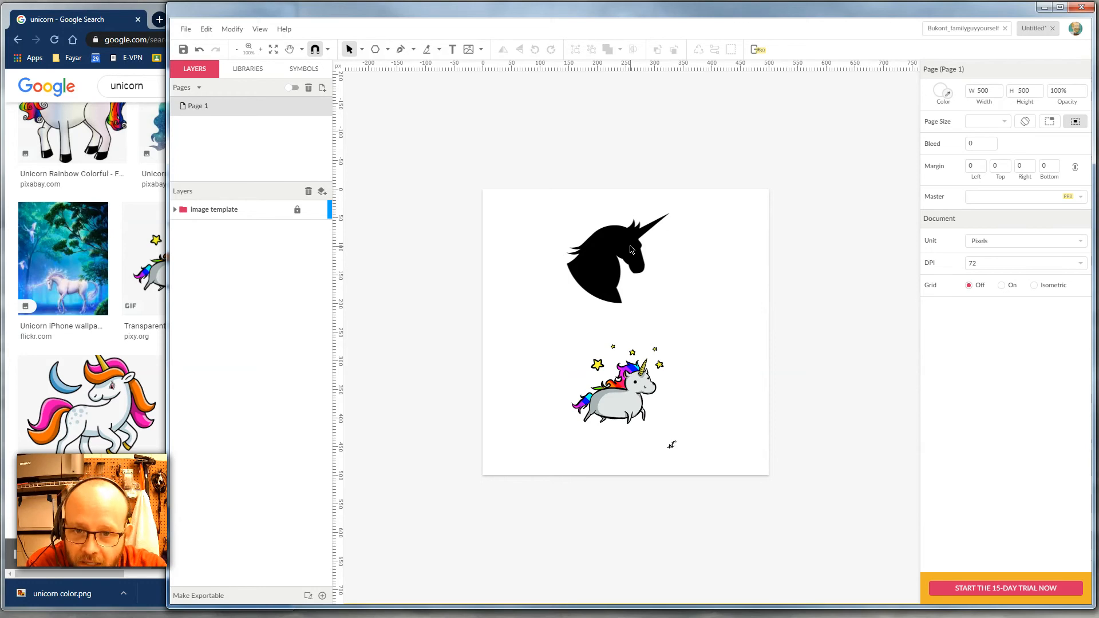
click(296, 209)
click(699, 277)
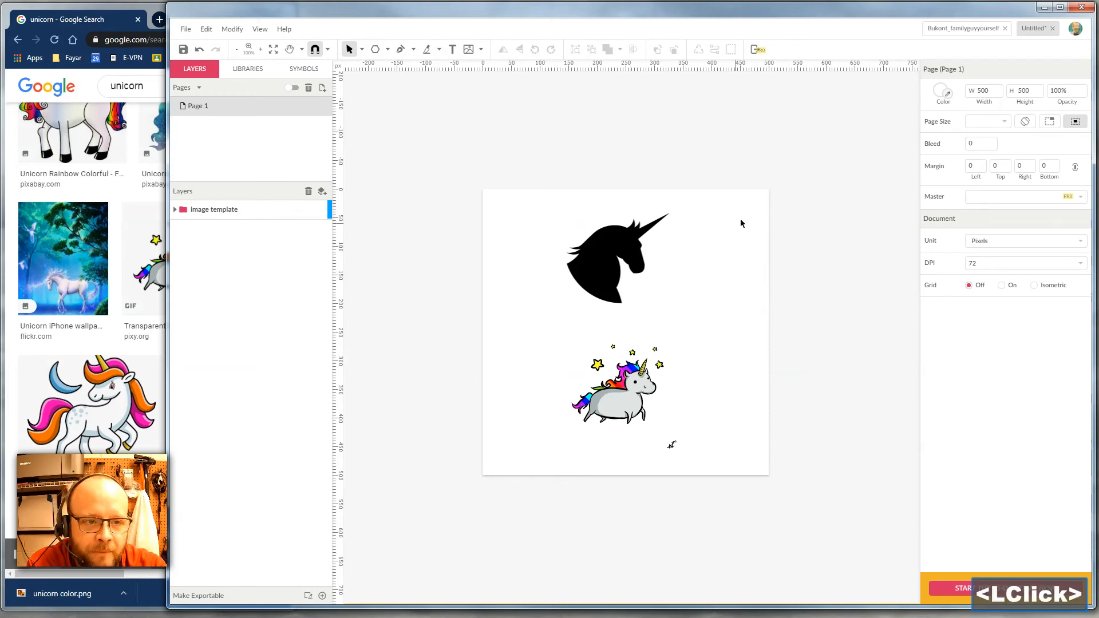
Set the opacity of both unicorn images to 20% and lock the "image template" layer.
drag(755, 193, 511, 500)
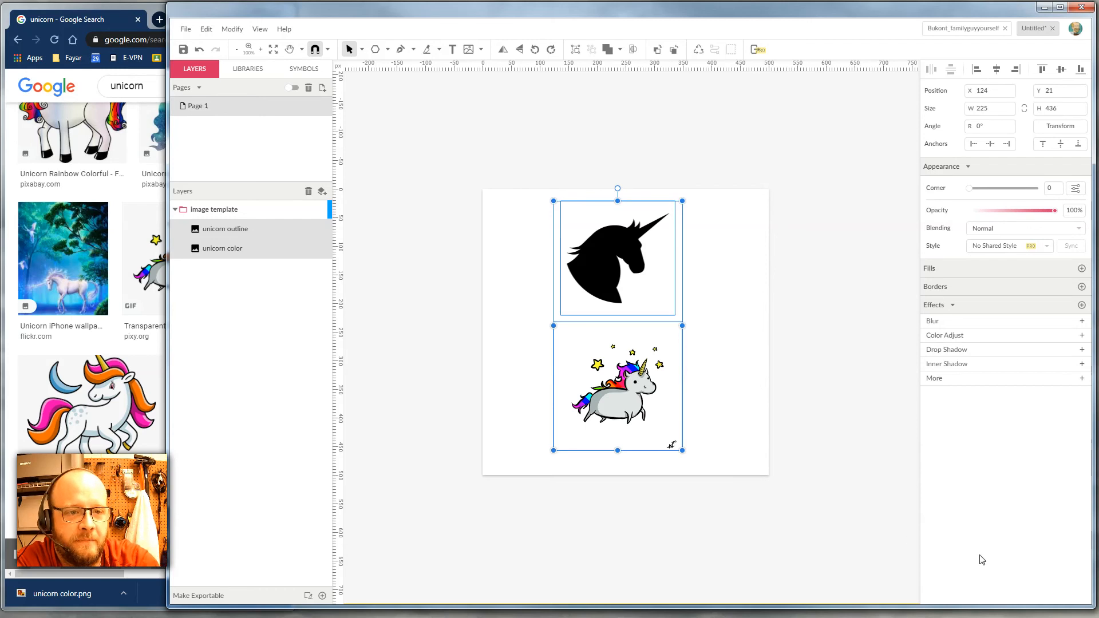
double_click(1075, 210)
text(20)
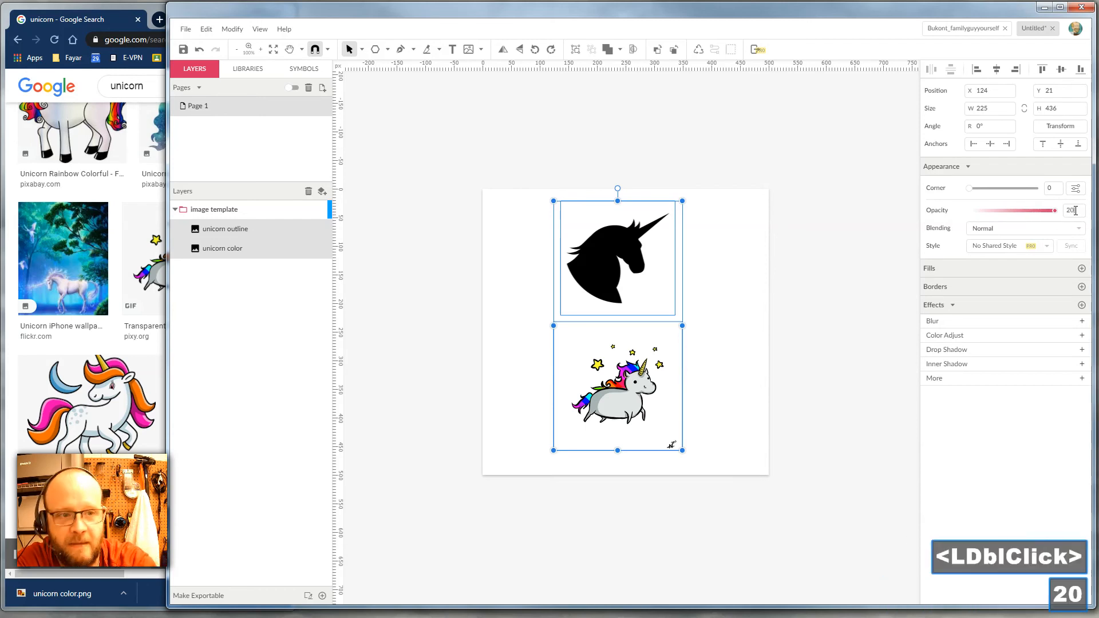
key(Return)
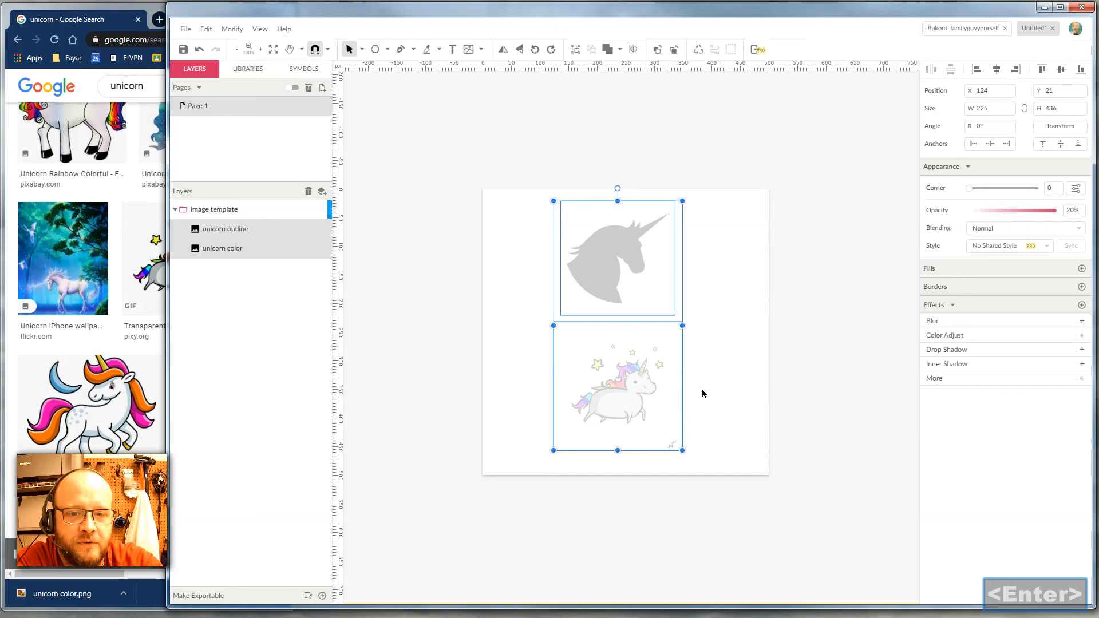
click(751, 289)
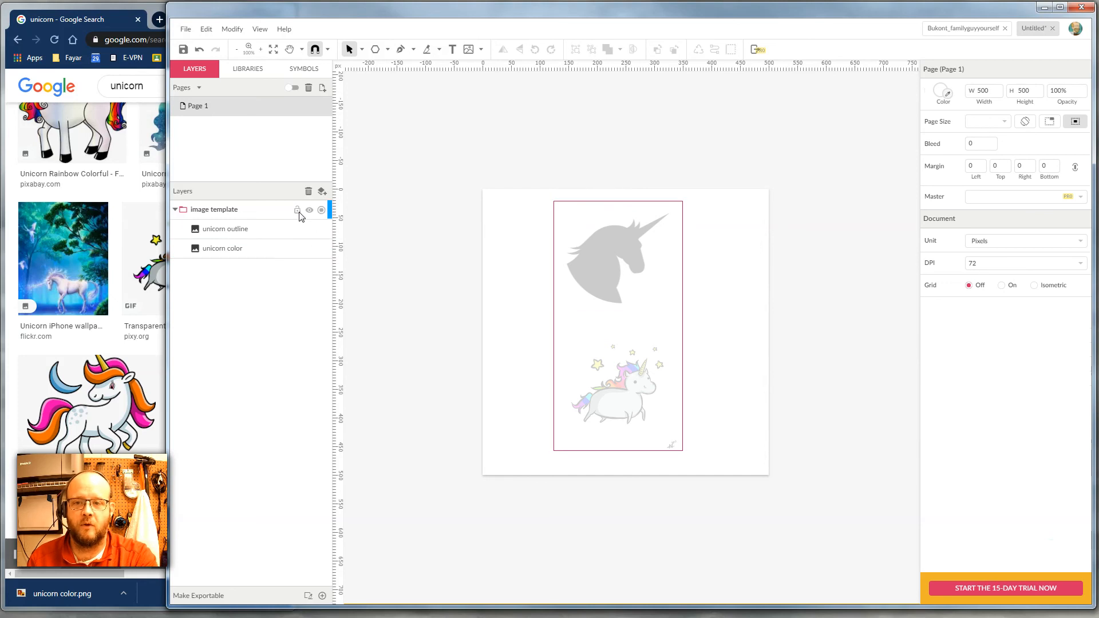
click(296, 211)
Trace the back of the color unicorn's head and its ear with the Pen tool, starting at the neck.
key(z)
drag(564, 315, 669, 404)
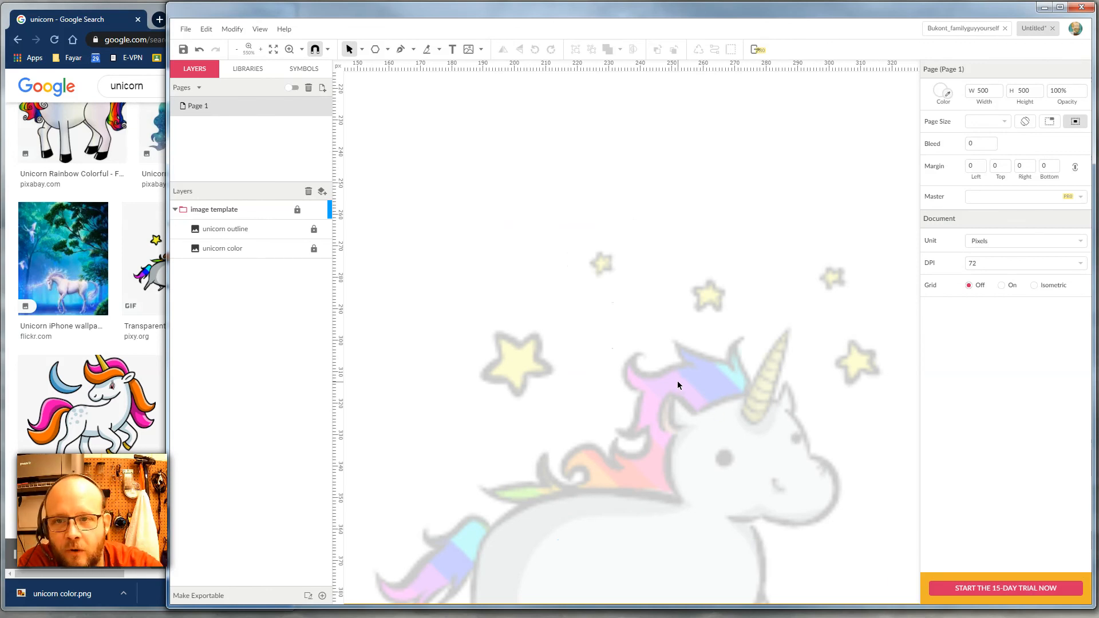
click(400, 50)
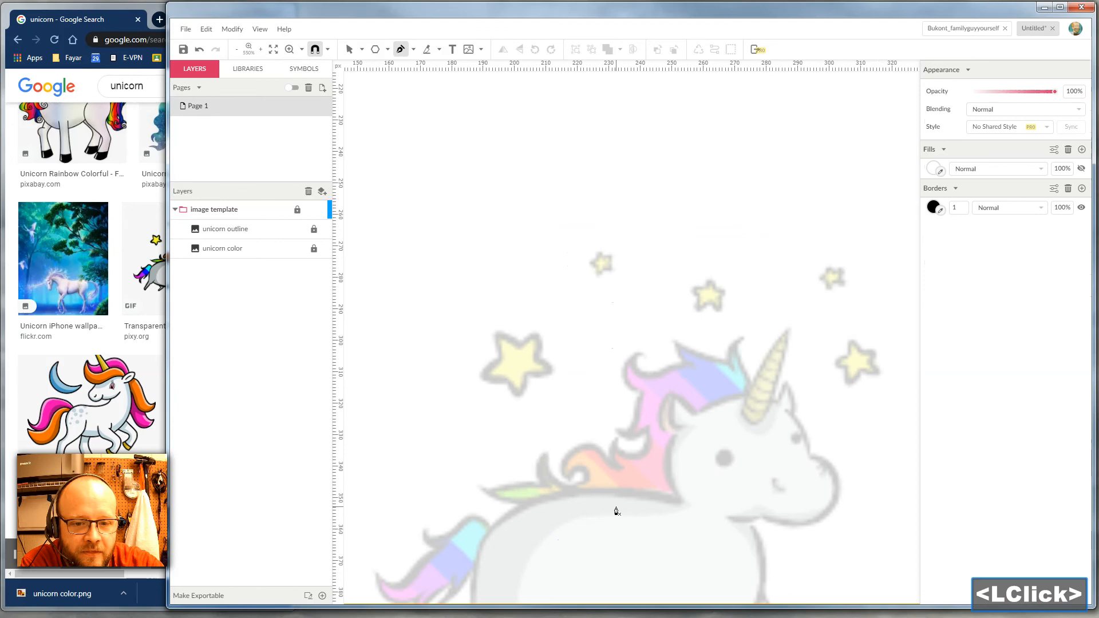
click(681, 501)
mouse_move(674, 435)
mouse_down()
mouse_move(688, 407)
mouse_move(662, 430)
mouse_move(668, 407)
mouse_move(694, 389)
mouse_up()
key(alt)
drag(685, 406, 762, 392)
double_click(695, 411)
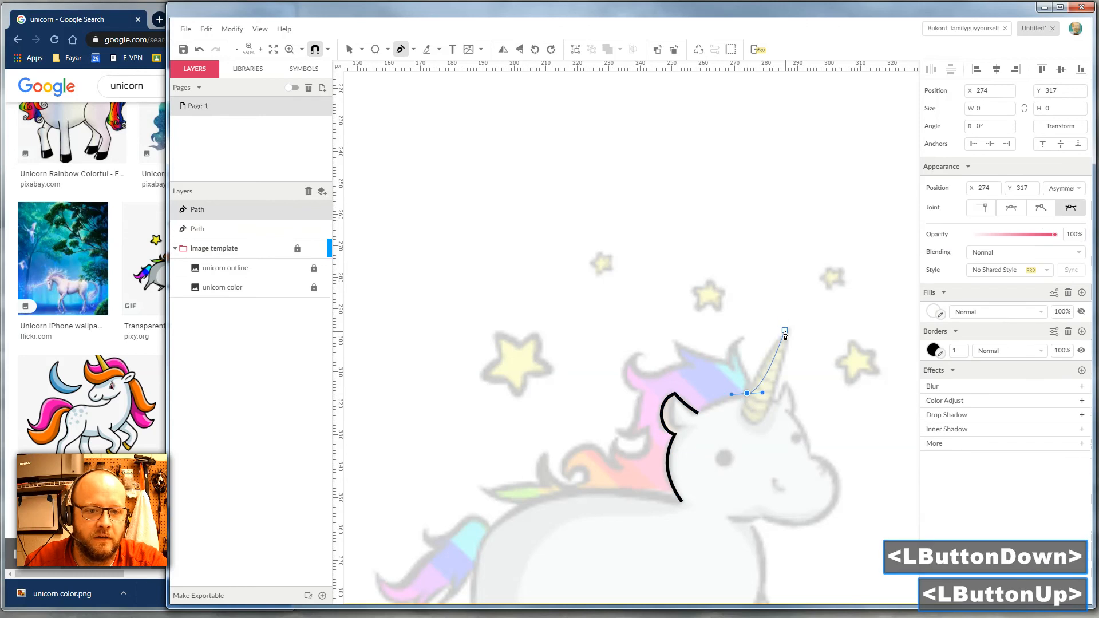
Undo the last path segments and redraw the outline from the ear tip to the ear's base and on to the horn's base.
key(ctrl+z)
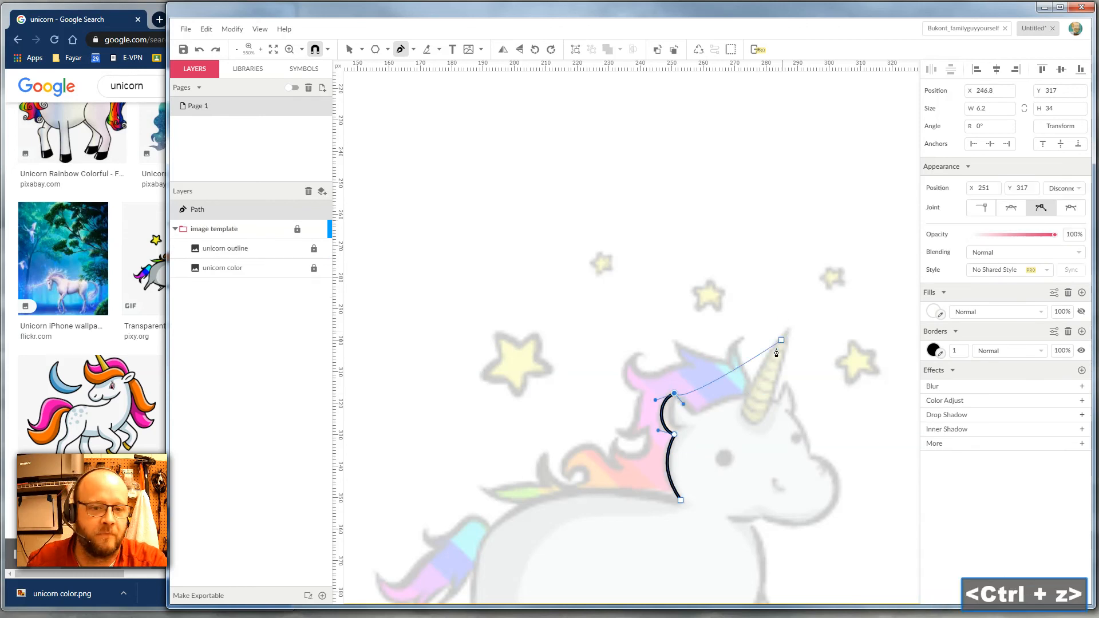
click(694, 418)
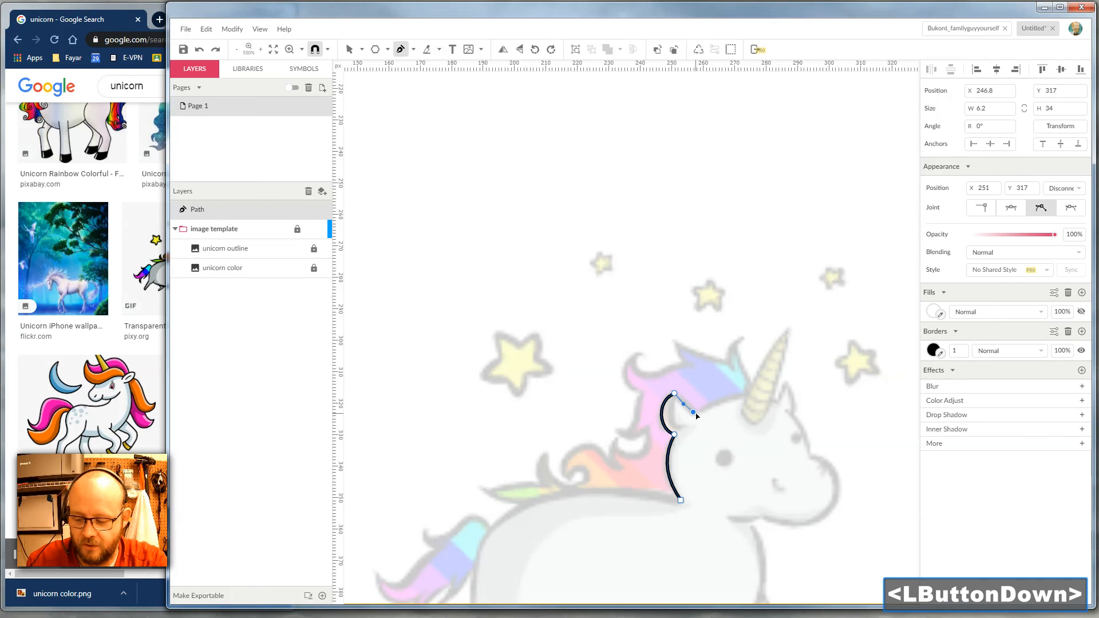
key(alt)
drag(707, 424, 747, 404)
key(Escape)
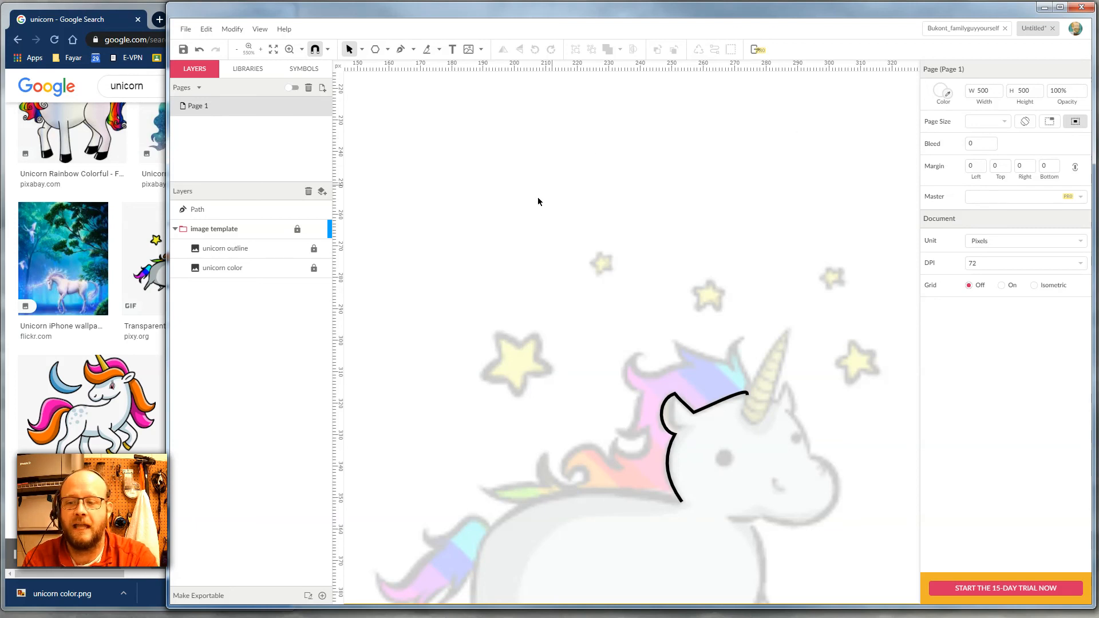
click(154, 560)
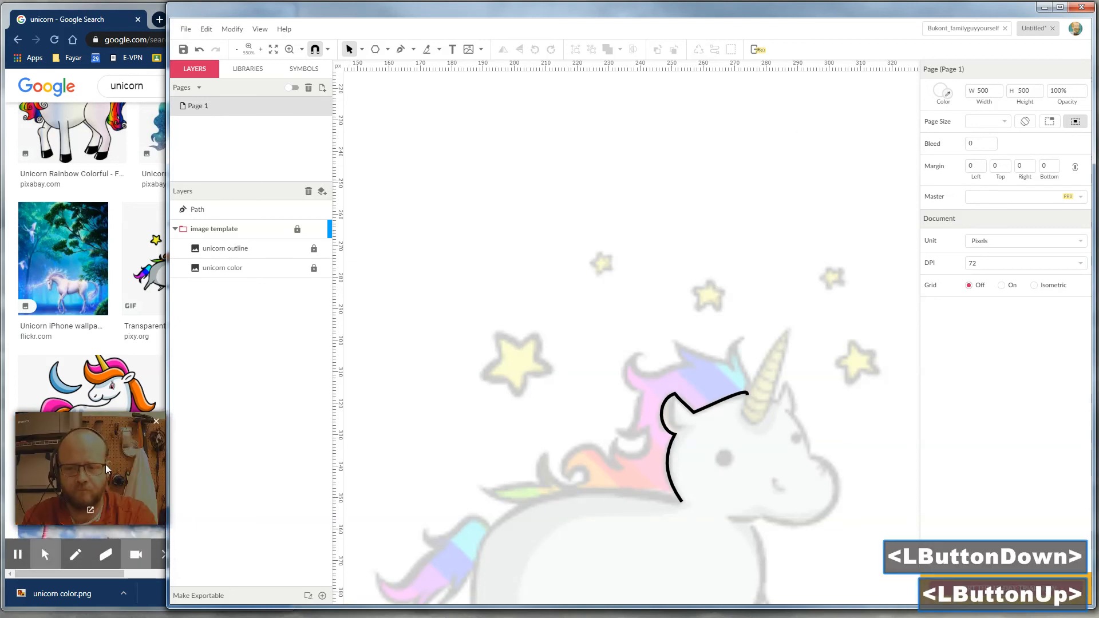